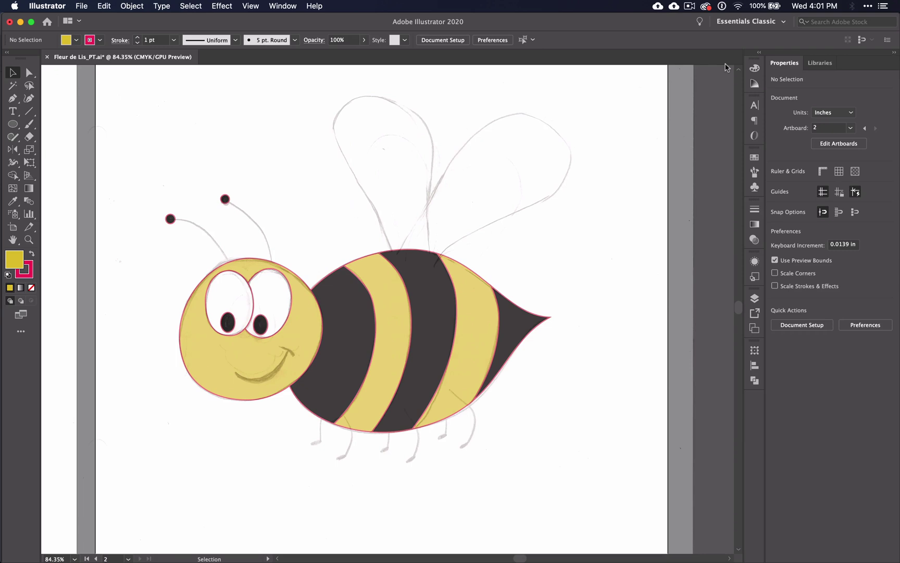
Step: Draw the left antenna stalk from its ball to the head, curve it, and remove its fill
click(12, 98)
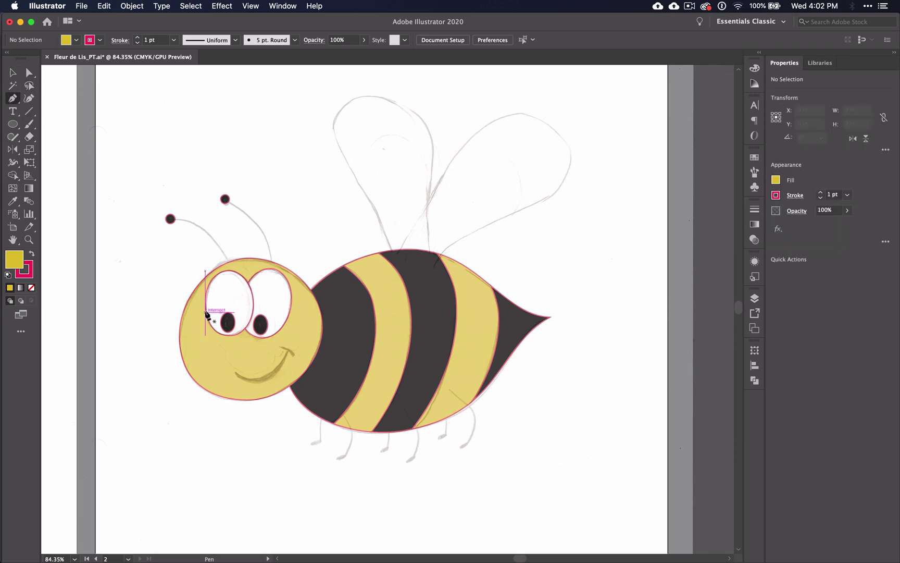
scroll(208, 315, up, 5)
scroll(207, 316, up, 6)
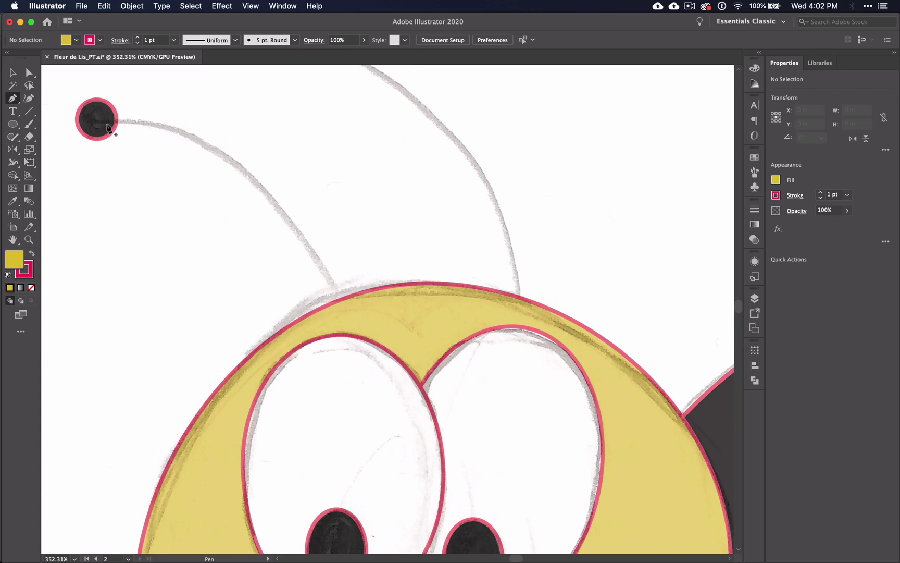
click(104, 123)
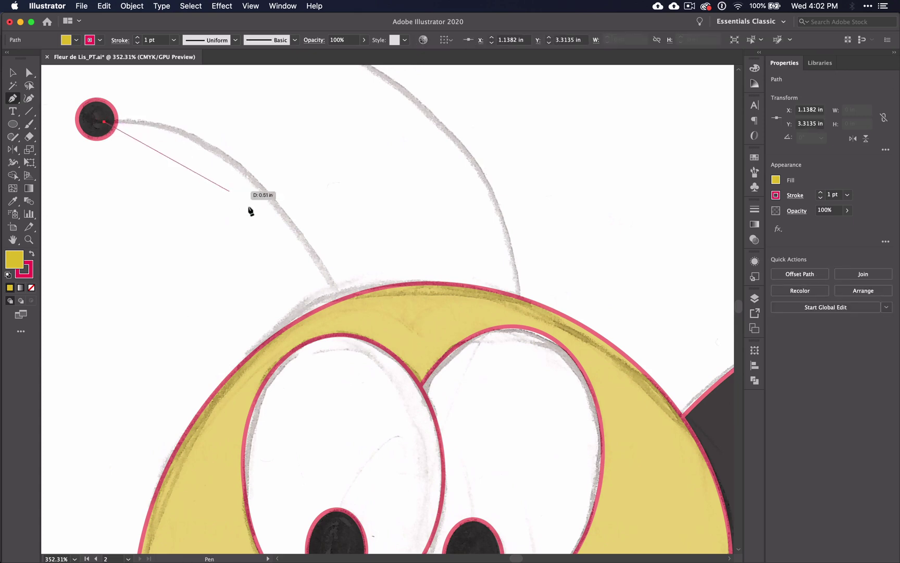
click(343, 307)
key(Escape)
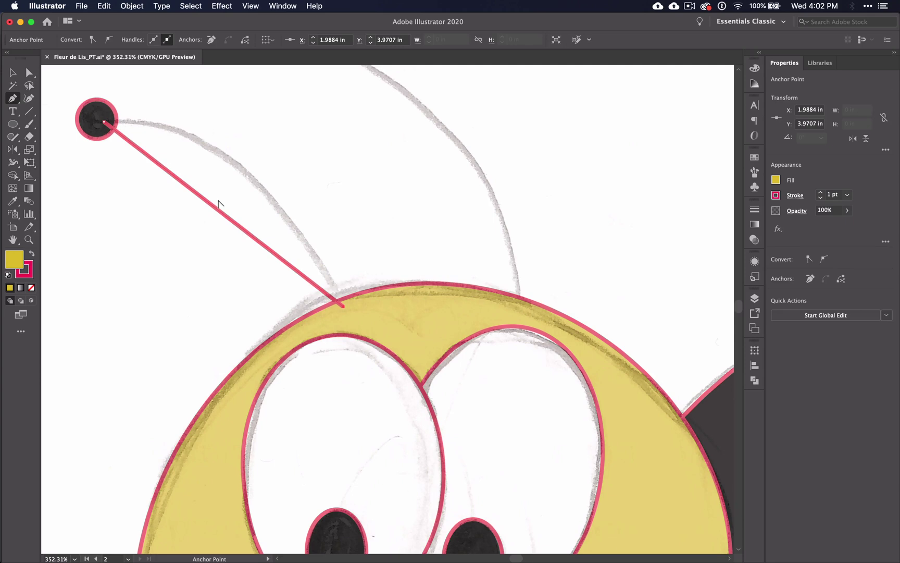
key(alt)
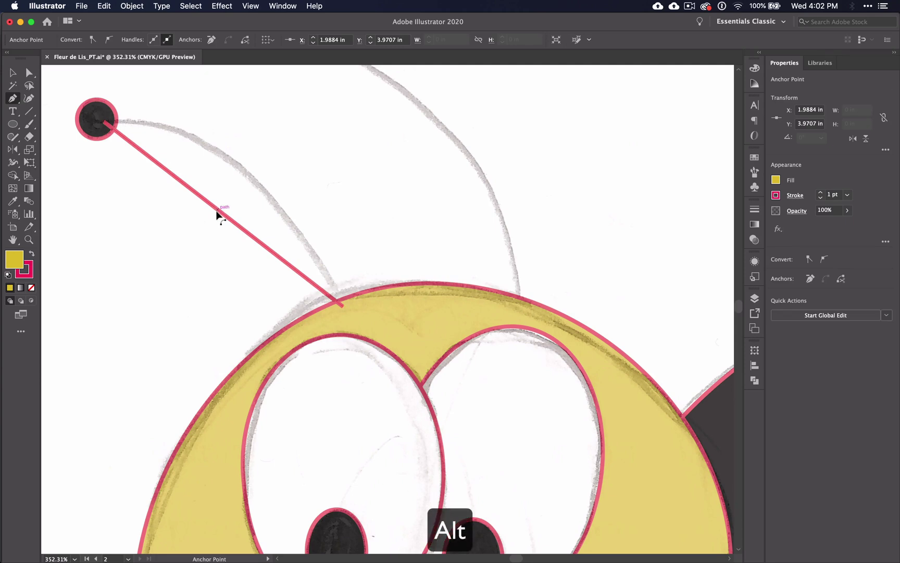
mouse_move(217, 212)
mouse_down()
mouse_move(243, 183)
mouse_move(236, 165)
mouse_move(237, 174)
mouse_up()
click(31, 287)
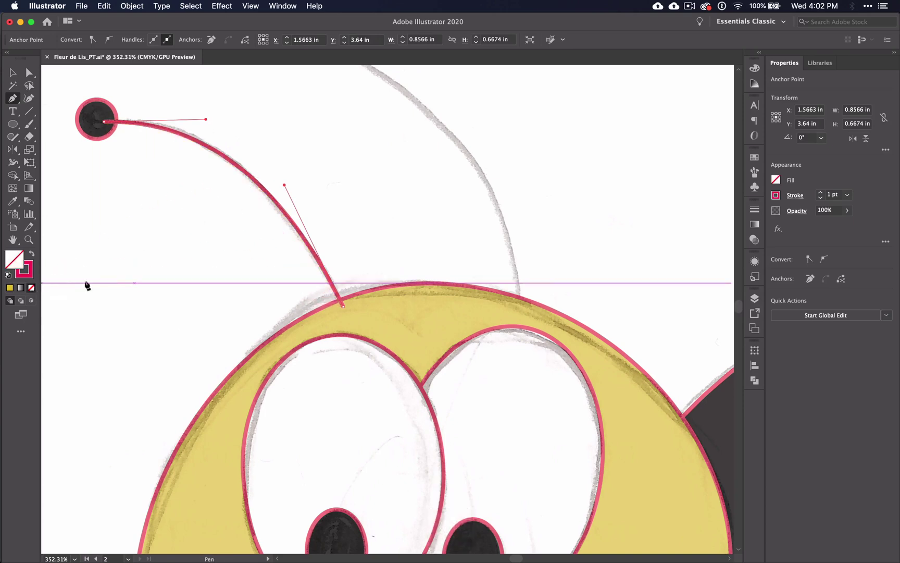
super+click(249, 261)
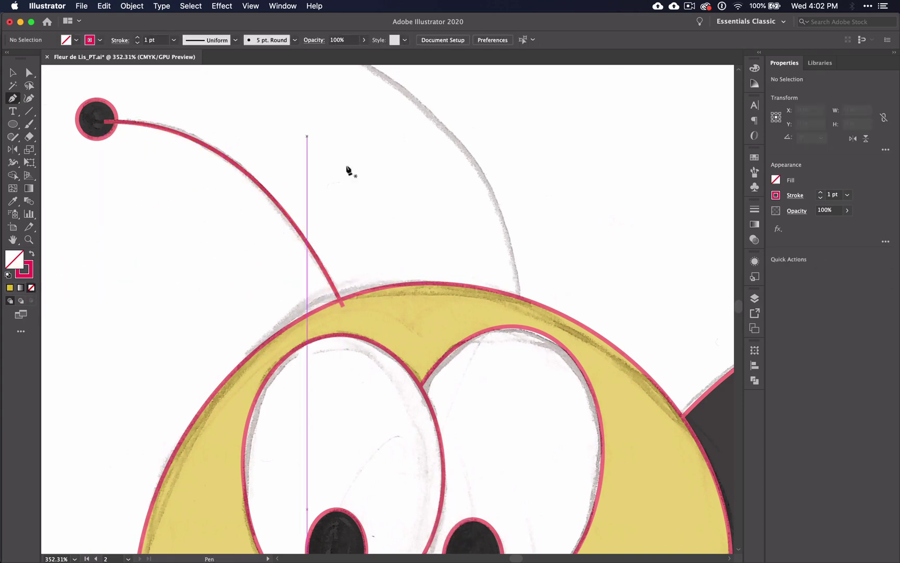
Step: Draw the right antenna stalk from its ball to the head and bend it to the sketch
scroll(349, 172, up, 3)
click(327, 117)
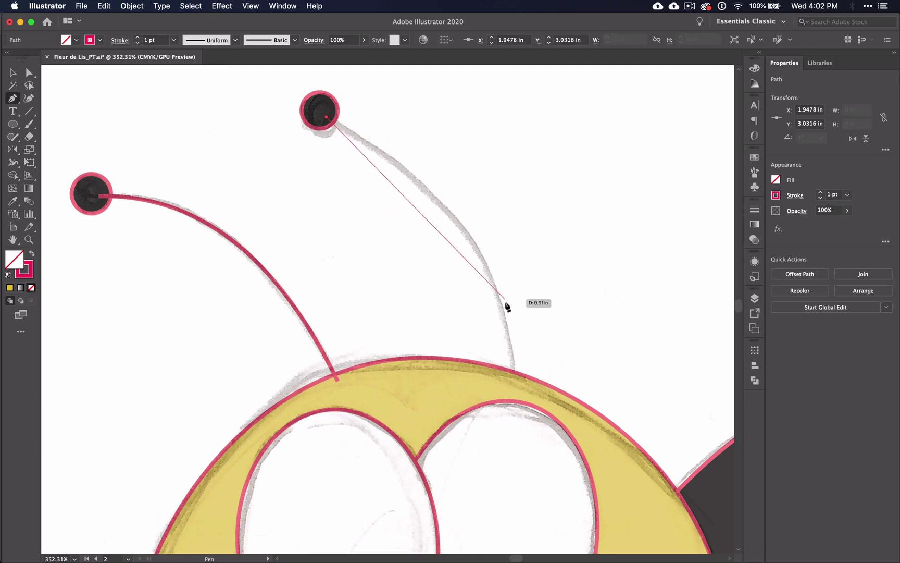
click(514, 380)
alt+drag(435, 271, 468, 237)
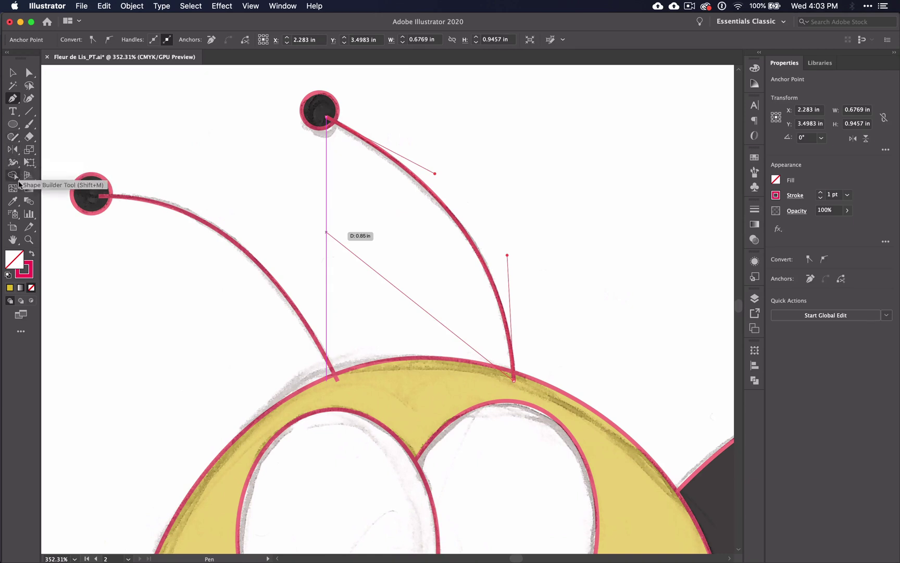
Step: Widen the base of each antenna stalk with the Width tool so they taper toward the balls
click(13, 164)
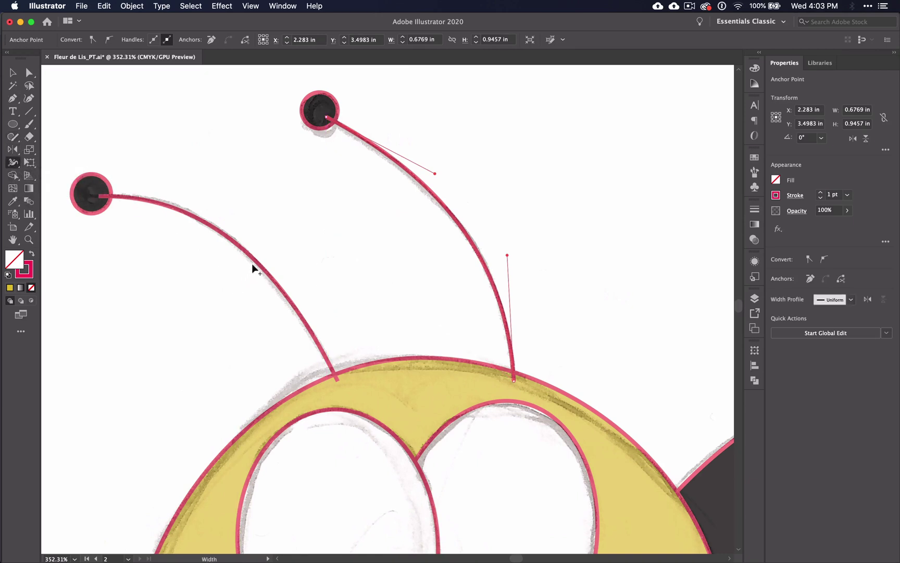
drag(255, 261, 243, 269)
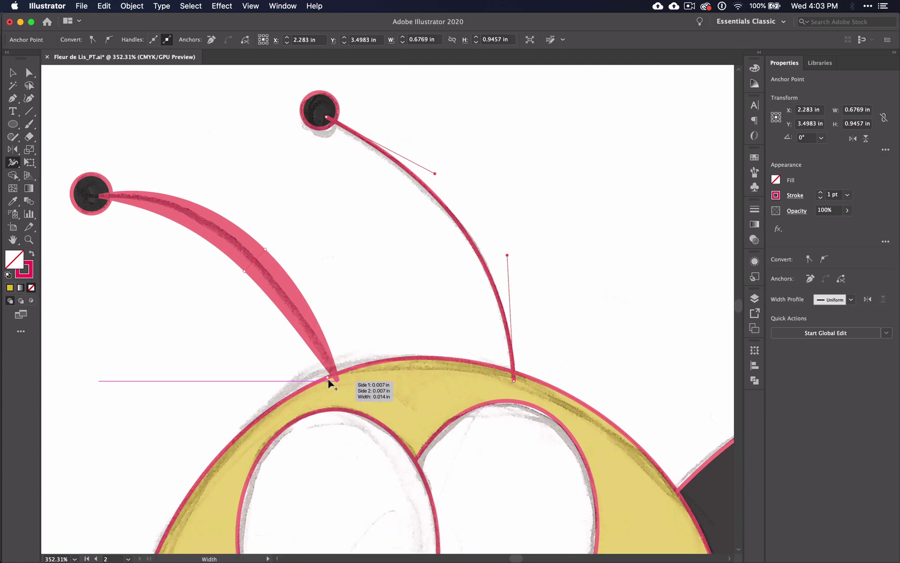
key(super+z)
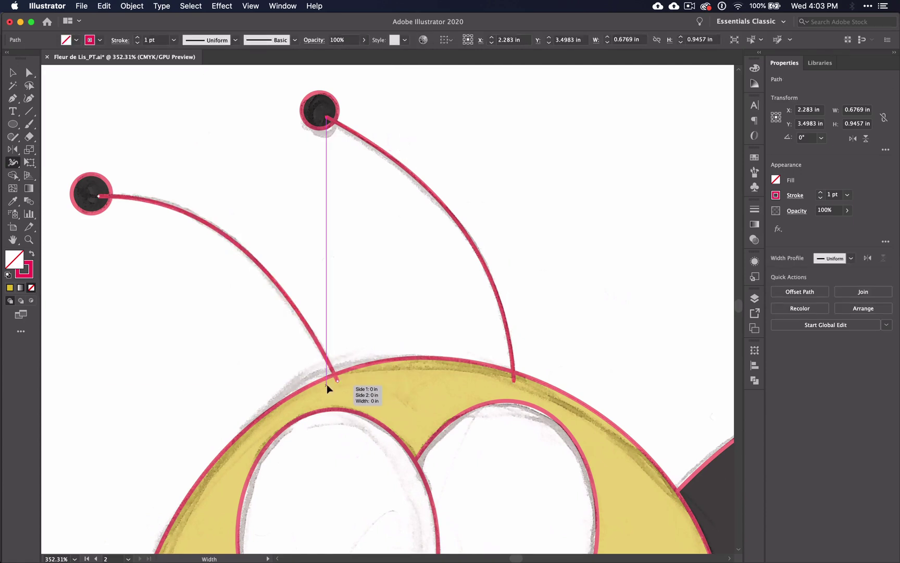
drag(349, 379, 348, 375)
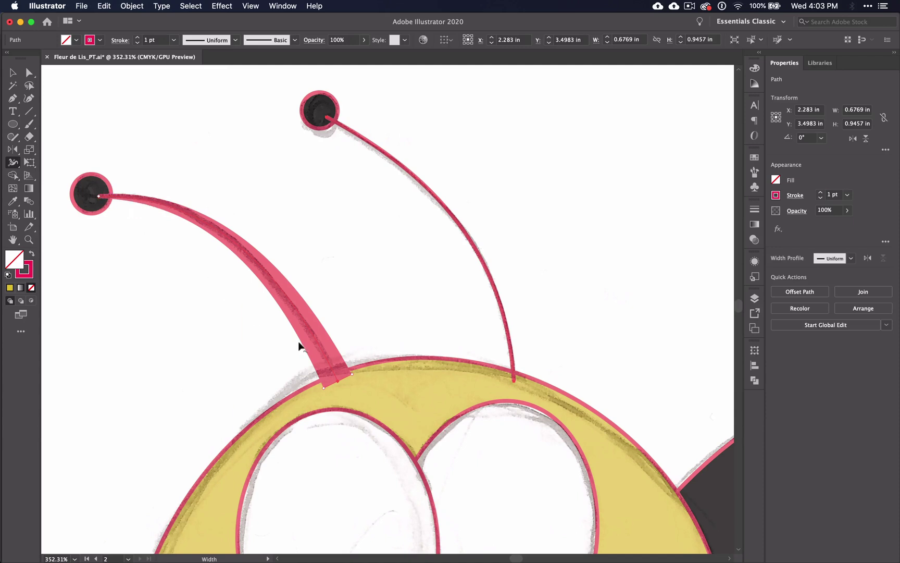
drag(349, 376, 344, 379)
drag(514, 382, 521, 382)
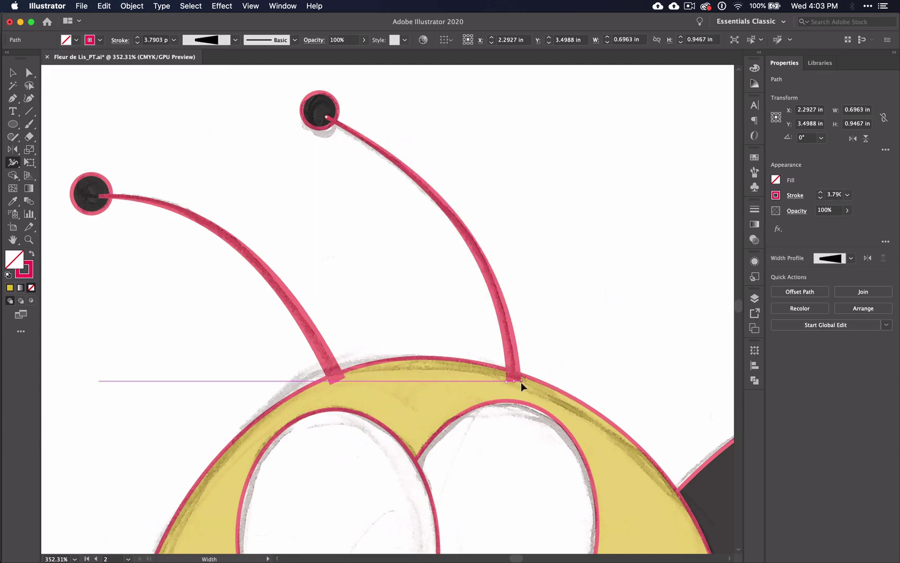
scroll(521, 382, down, 1)
scroll(521, 382, down, 5)
Step: Select both antenna paths and send them to the back behind the head
click(13, 73)
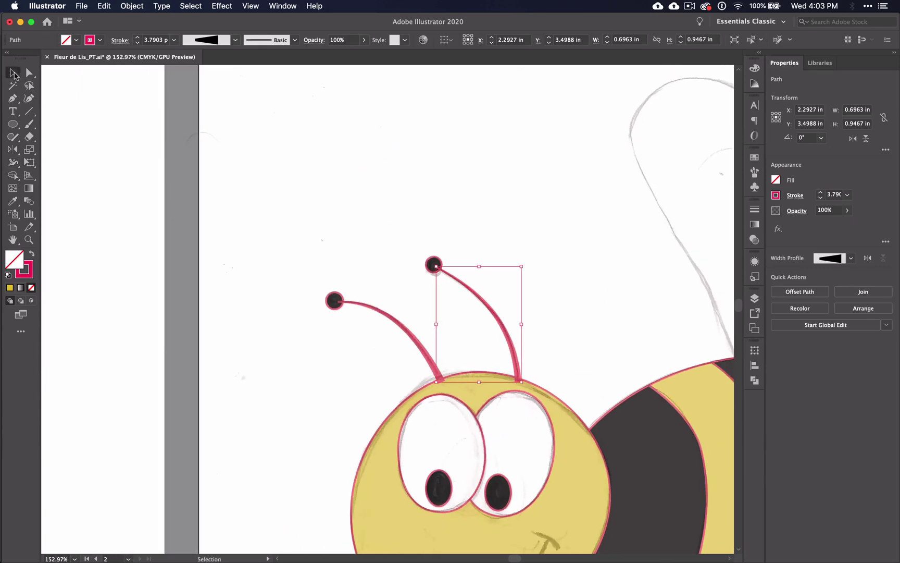
drag(384, 336, 528, 306)
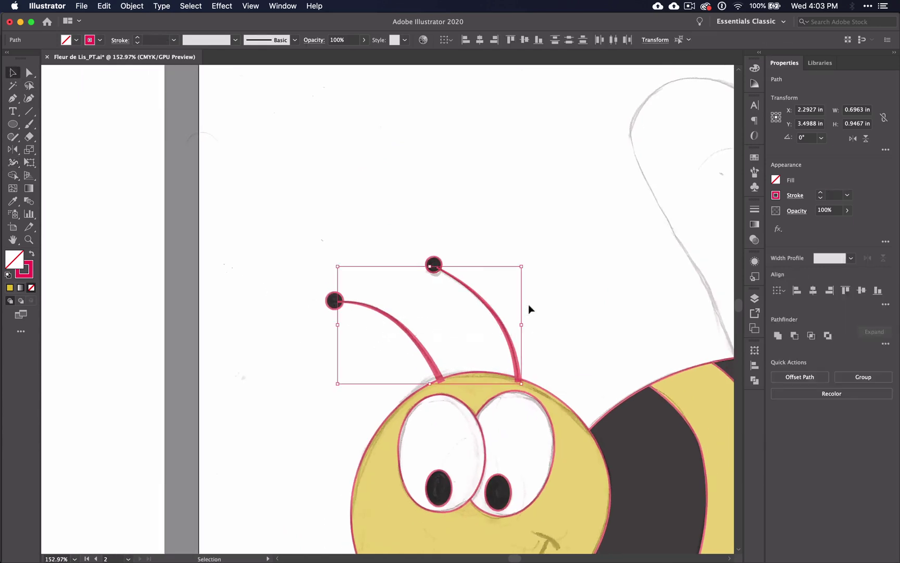
right_click(505, 332)
mouse_move(556, 491)
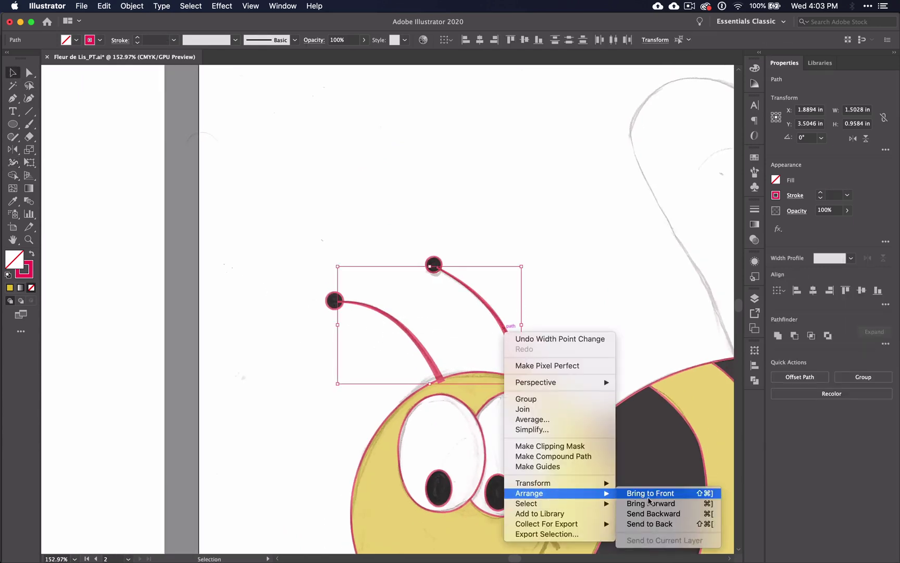
click(656, 527)
Step: Set the antennae's stroke colour to black (000000)
double_click(27, 275)
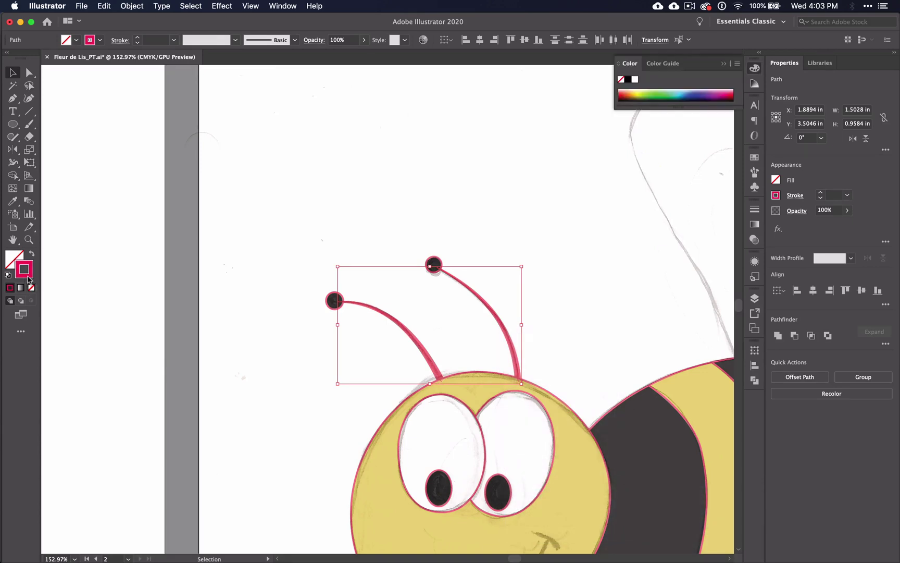
text(000000)
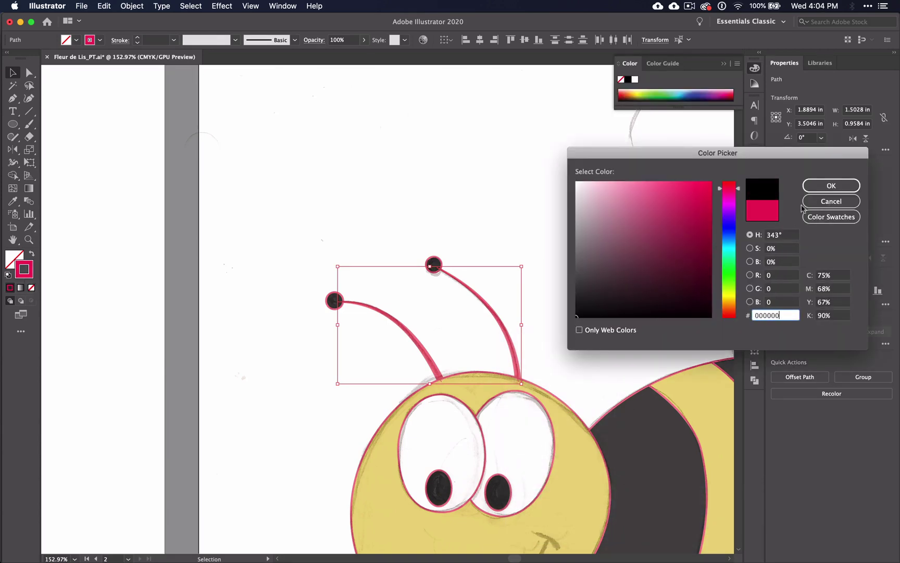
click(843, 186)
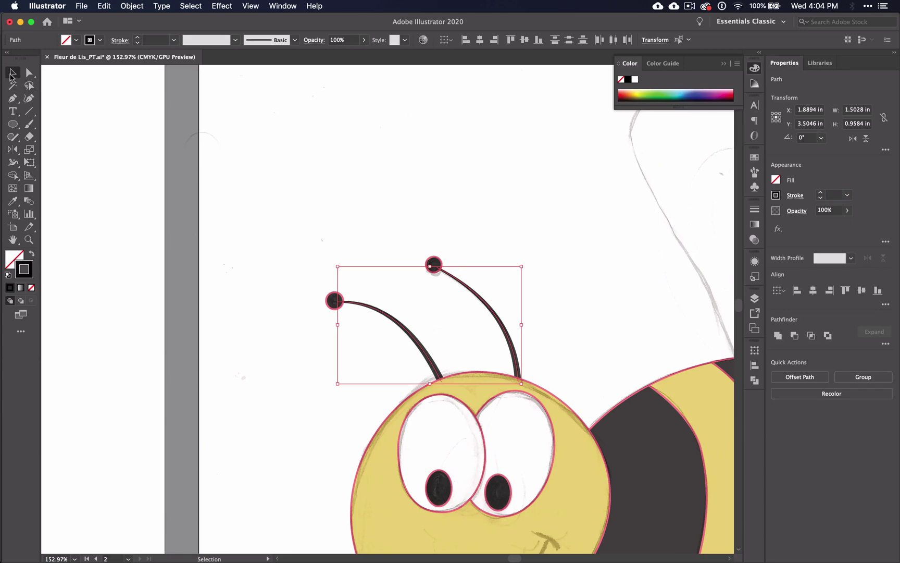
scroll(323, 408, down, 10)
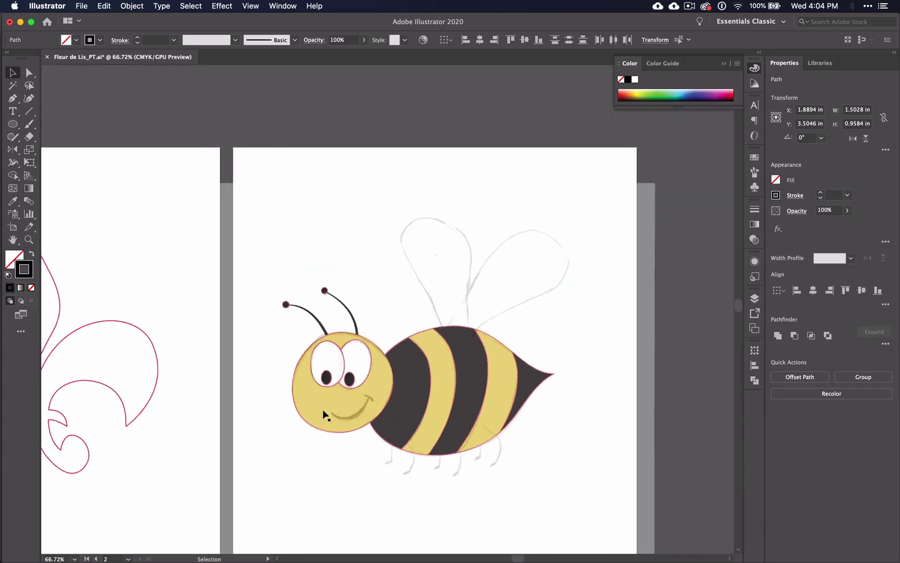
Step: Give all the bee's parts black outlines, then deselect to check them
drag(224, 257, 542, 462)
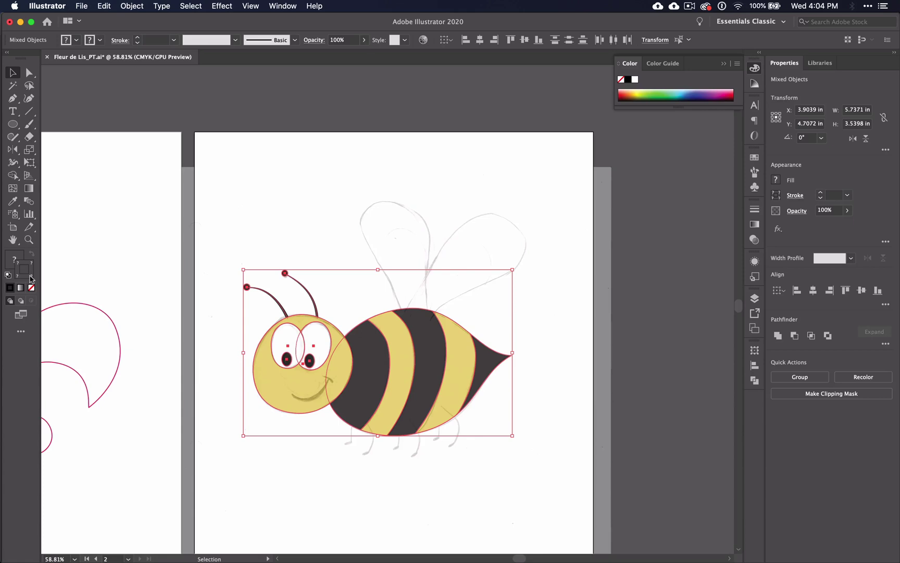
double_click(30, 279)
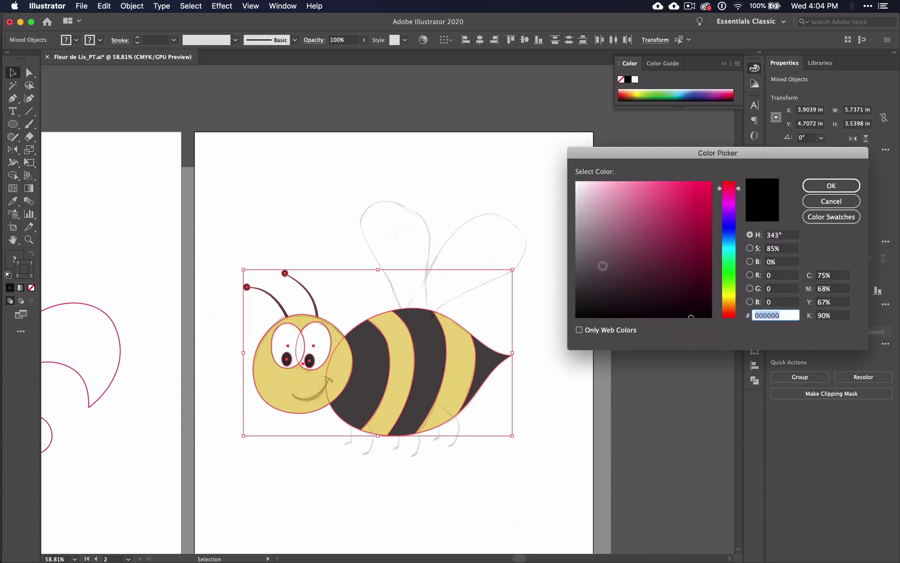
drag(603, 266, 560, 331)
click(822, 185)
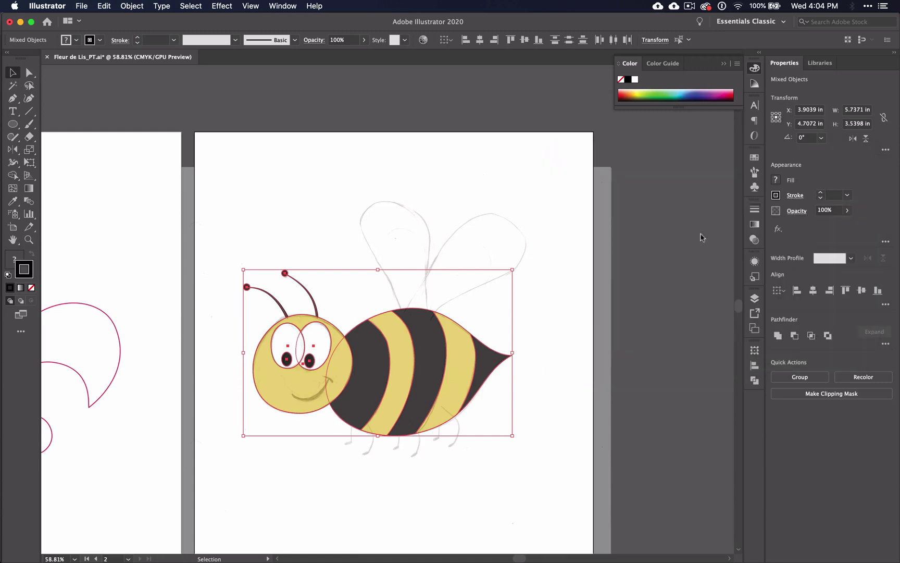
click(549, 328)
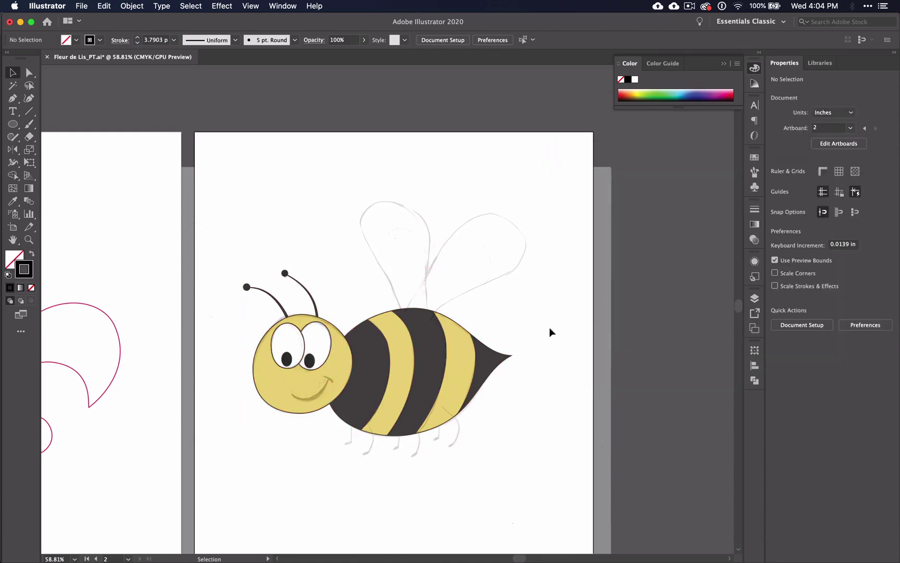
Step: Preview the bee with its stroke set to None, then restore the outlines
drag(221, 255, 552, 482)
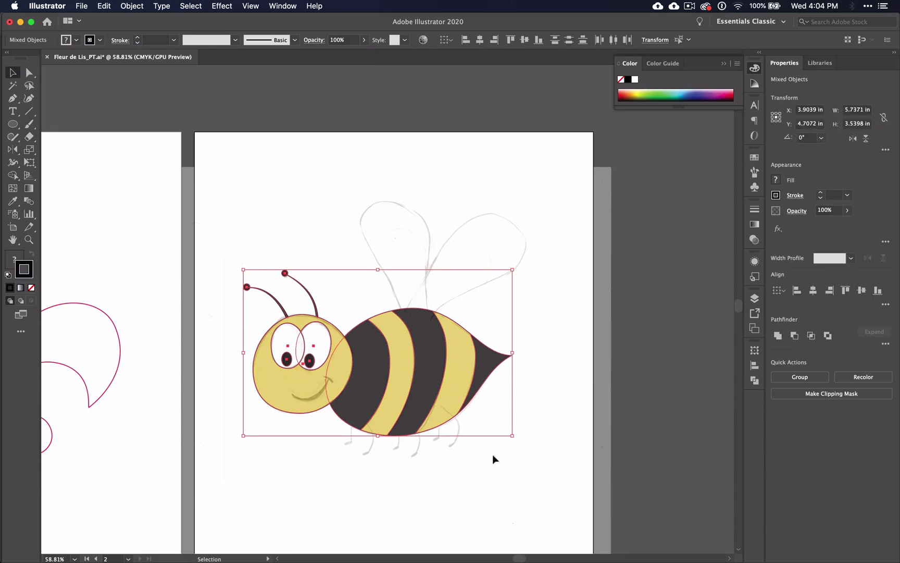
click(30, 289)
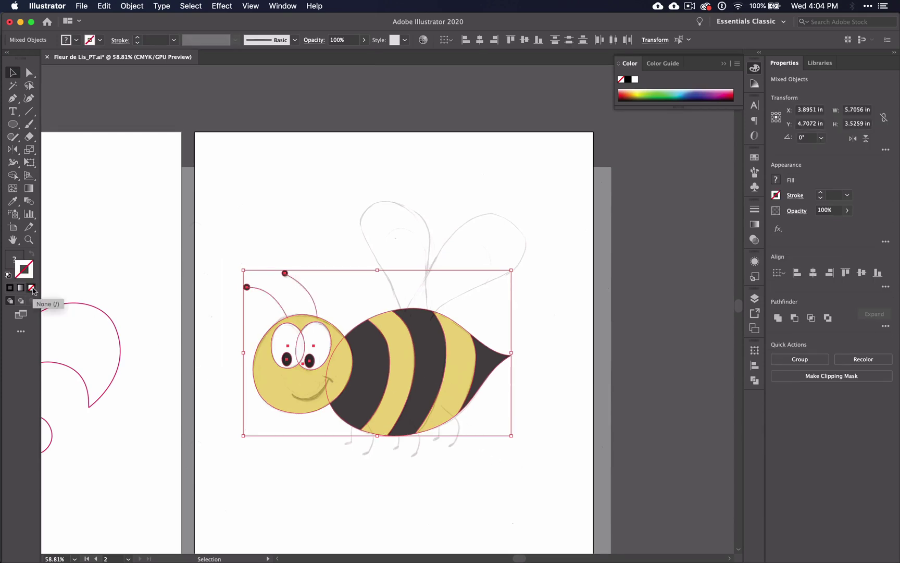
click(215, 368)
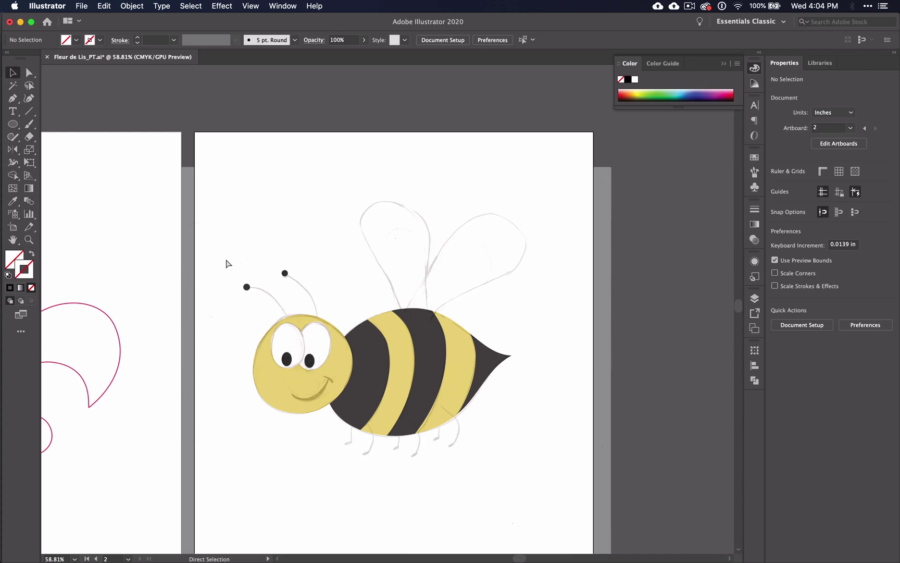
key(super+a)
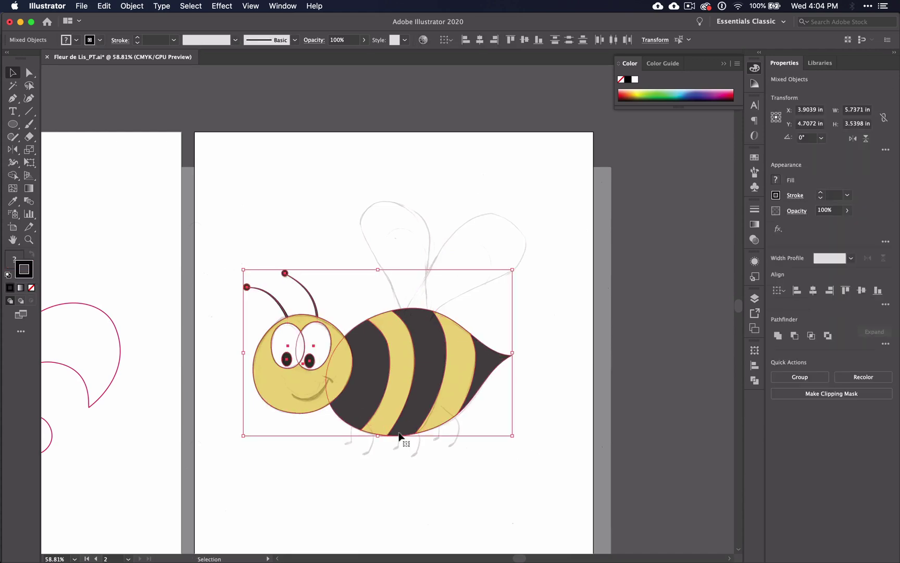
click(212, 367)
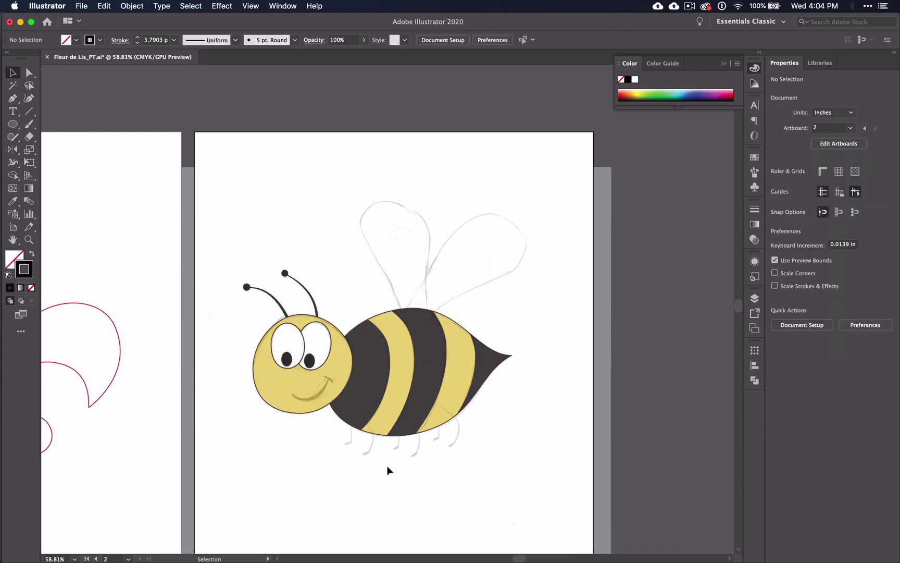
Step: Draw a two-point line across the sketched mouth and bend it into a smile curve
scroll(298, 328, up, 5)
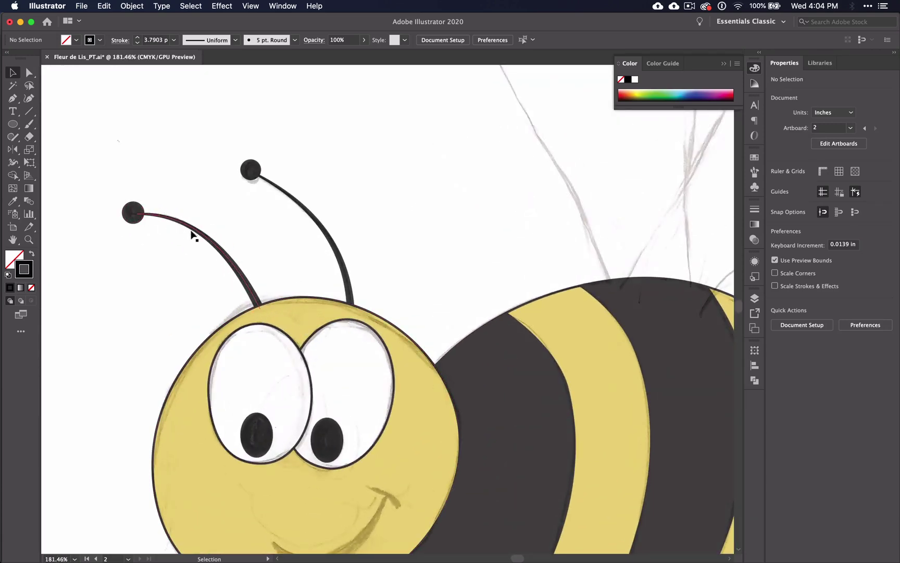
scroll(264, 317, down, 2)
scroll(263, 317, down, 3)
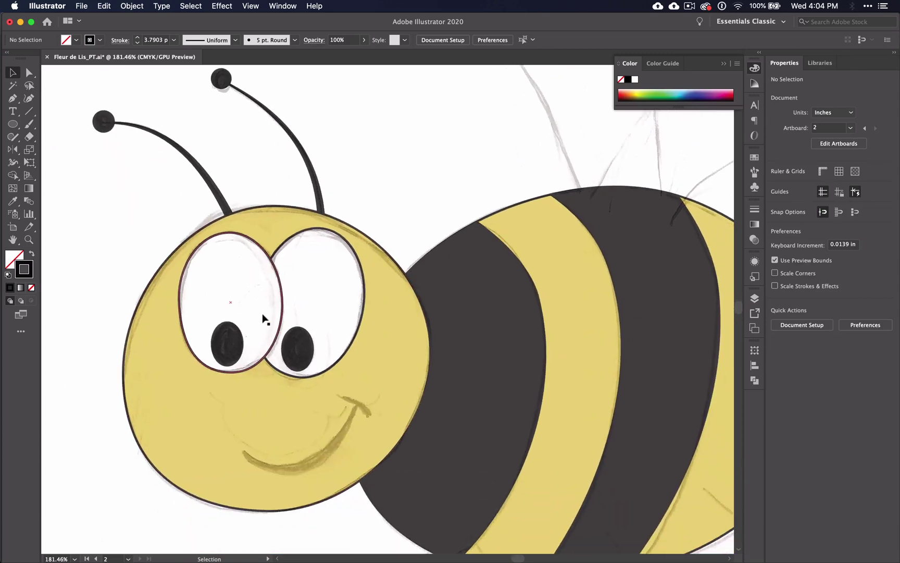
click(16, 99)
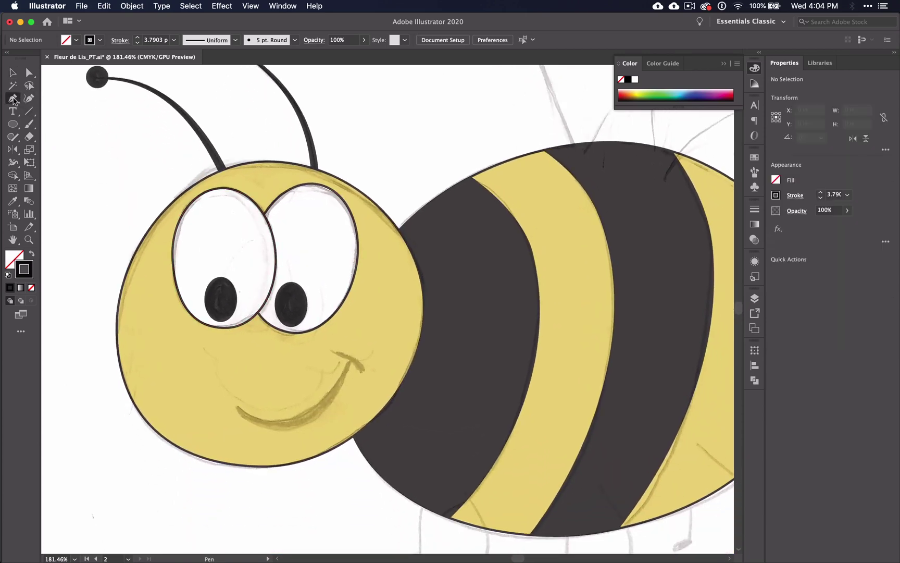
click(237, 409)
click(352, 359)
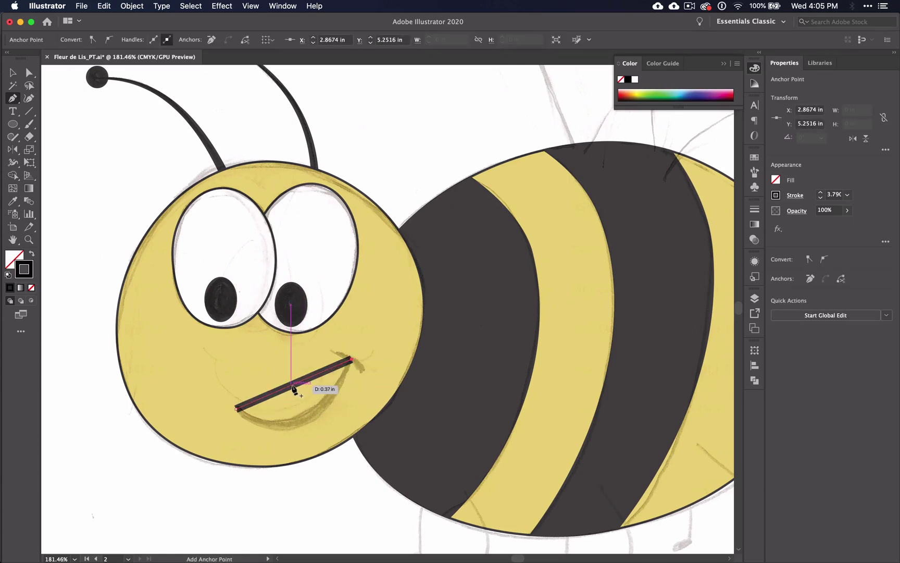
key(alt)
drag(293, 389, 303, 423)
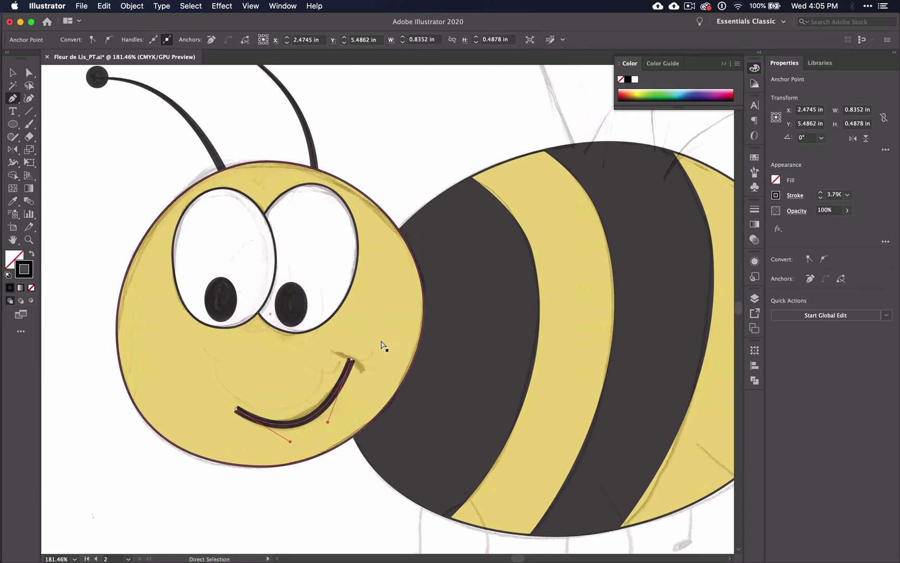
super+click(380, 345)
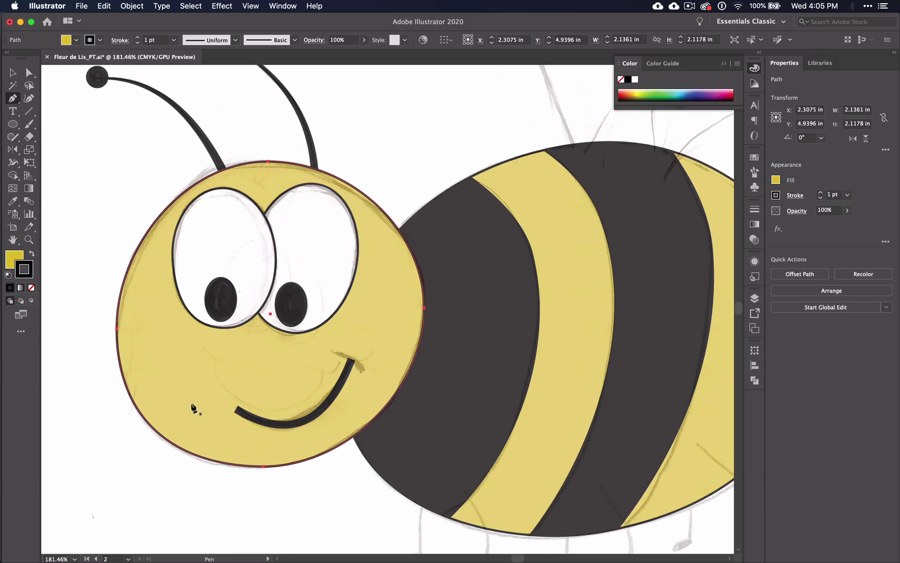
Step: Reduce the smile's stroke weight to 1 pt
key(v)
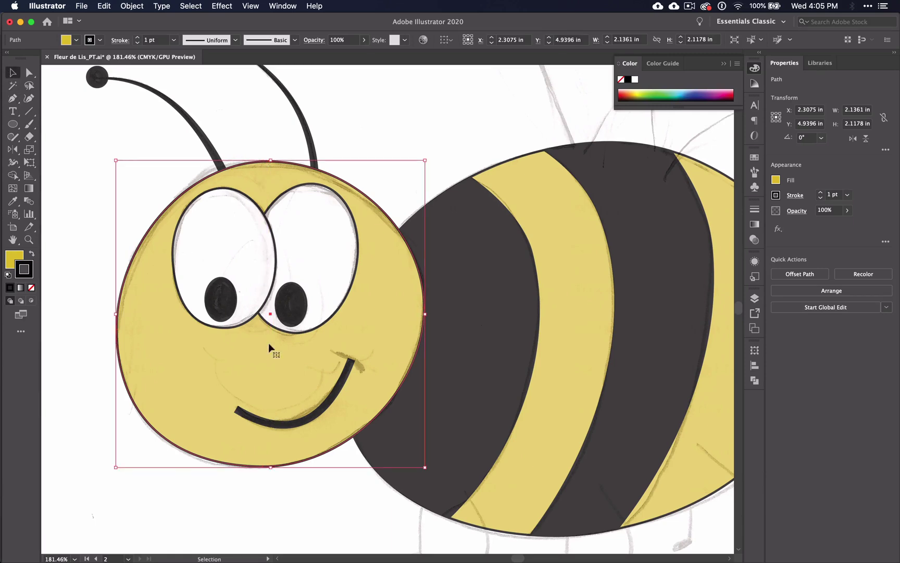
click(287, 425)
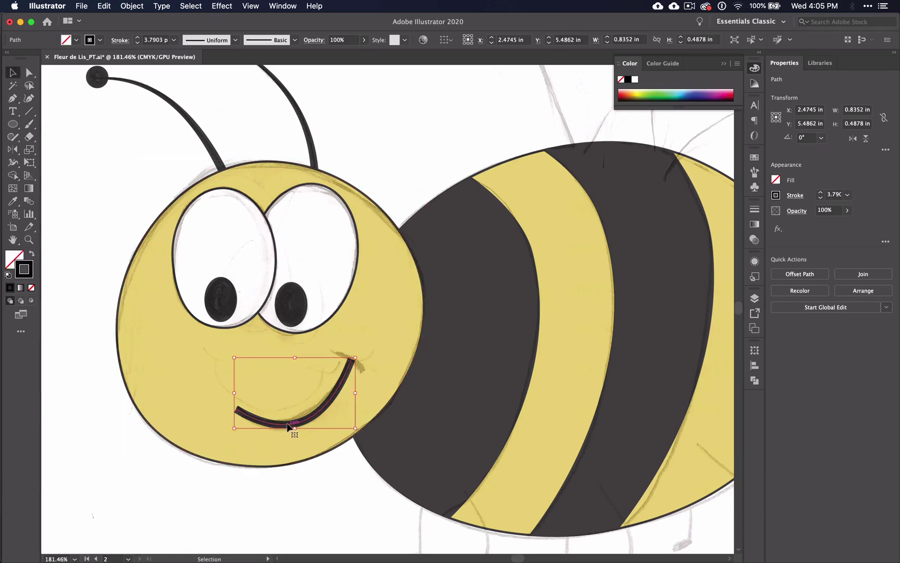
click(138, 44)
click(137, 44)
click(138, 44)
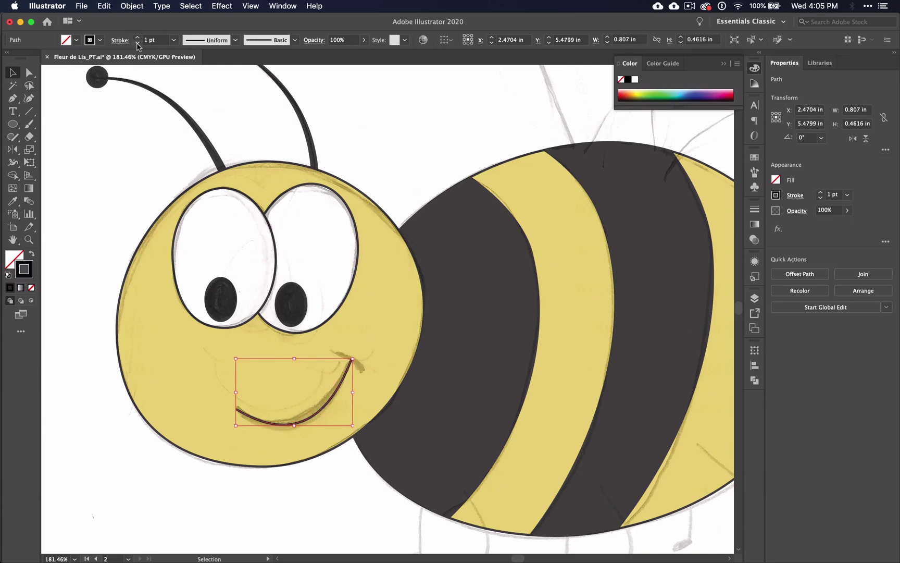
Step: Widen the middle of the smile with the Width tool into a thick crescent
scroll(332, 423, up, 4)
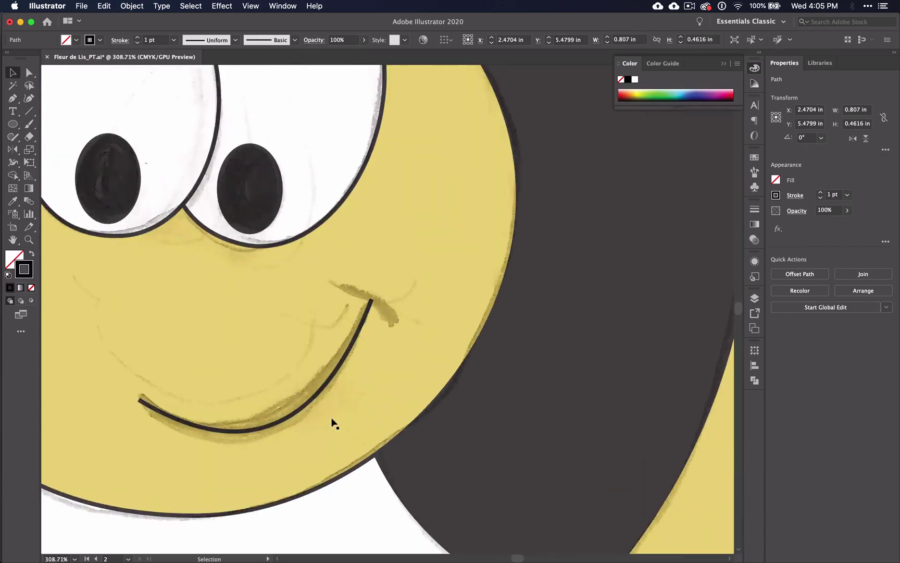
click(13, 162)
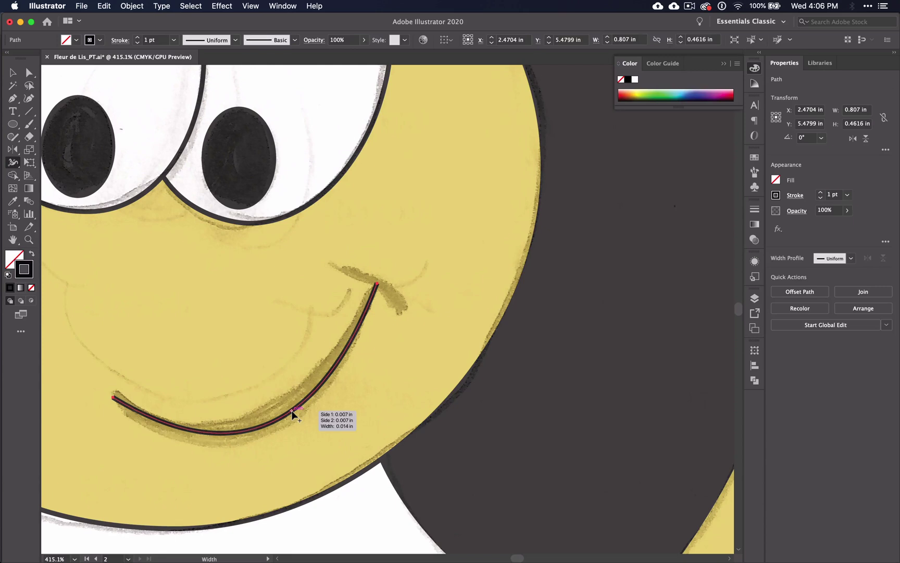
drag(292, 412, 302, 425)
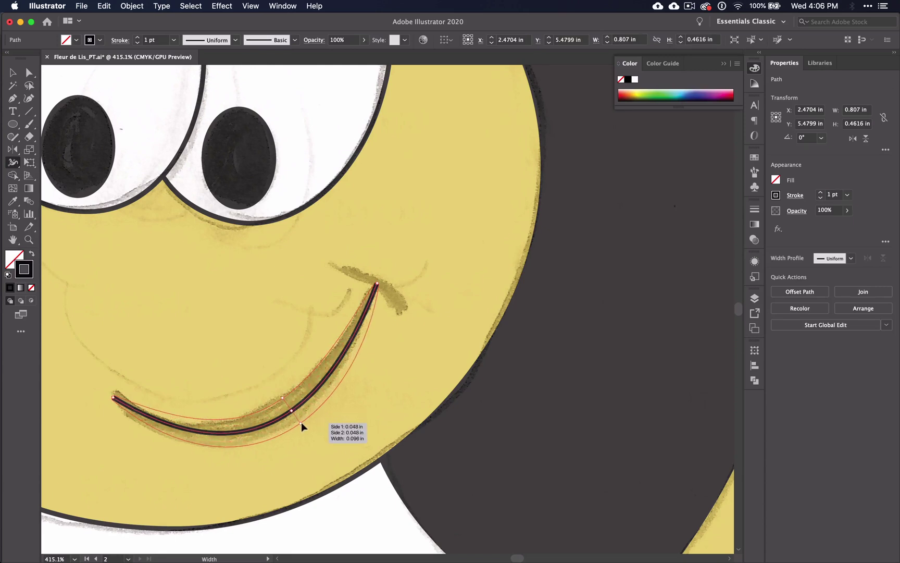
drag(301, 422, 302, 423)
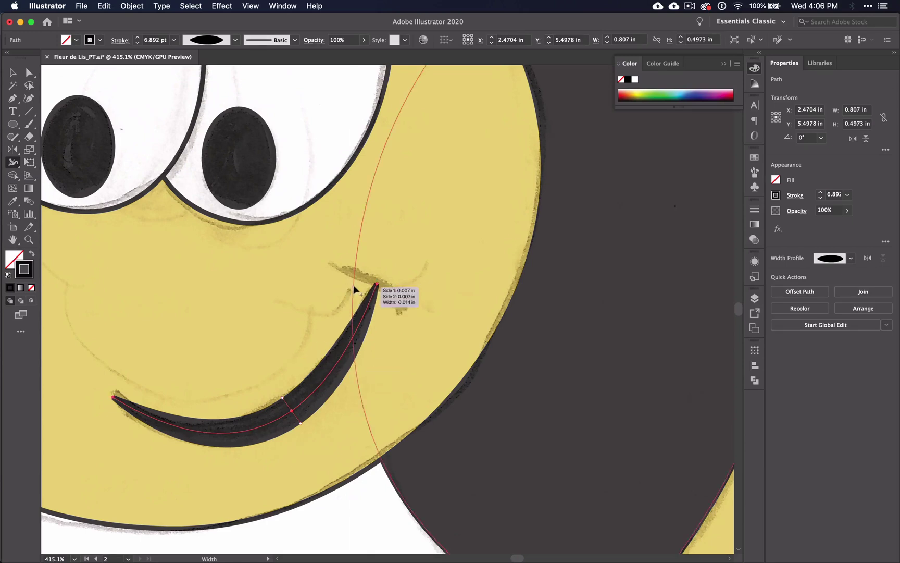
Step: Draw a short line across the smile's right corner and thicken it into a tapered crease
key(p)
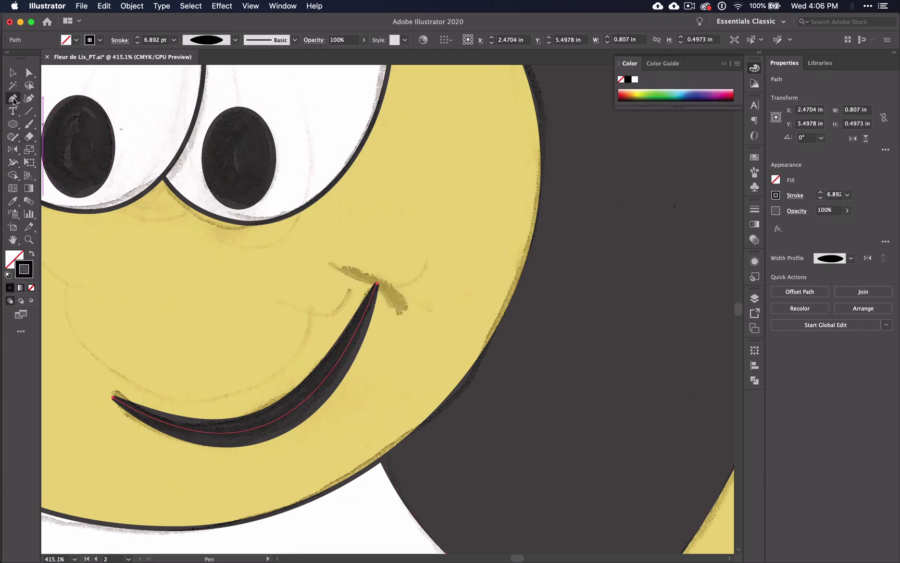
click(340, 269)
drag(402, 310, 379, 295)
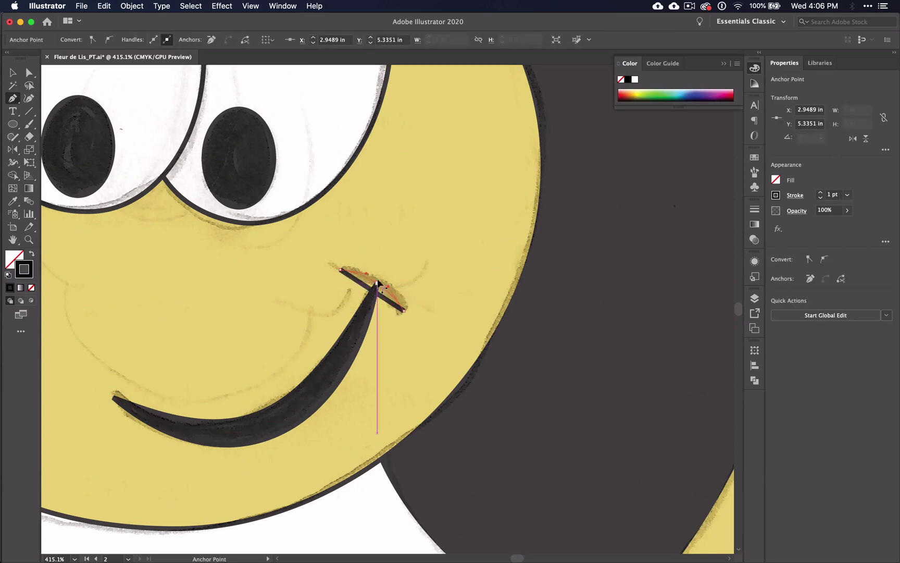
super+click(378, 433)
click(12, 162)
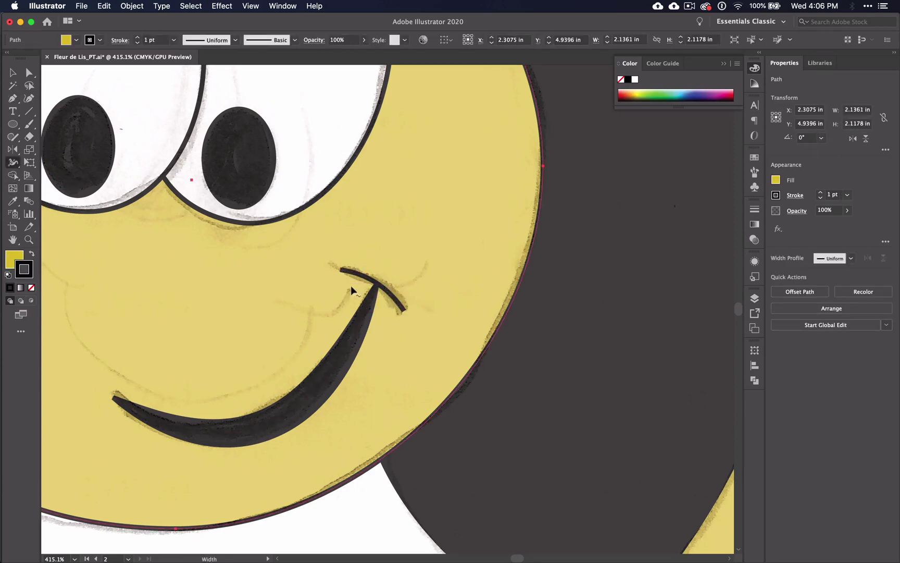
drag(375, 287, 378, 291)
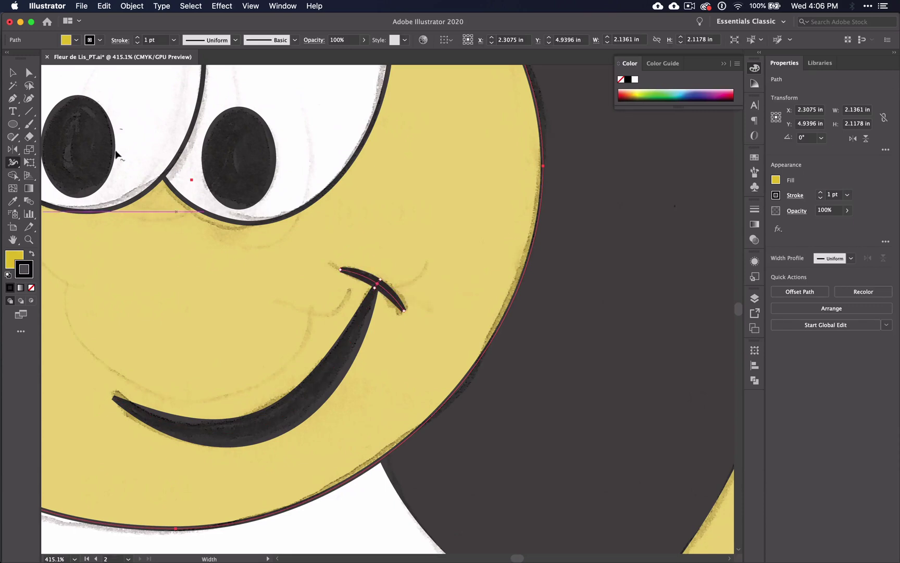
key(v)
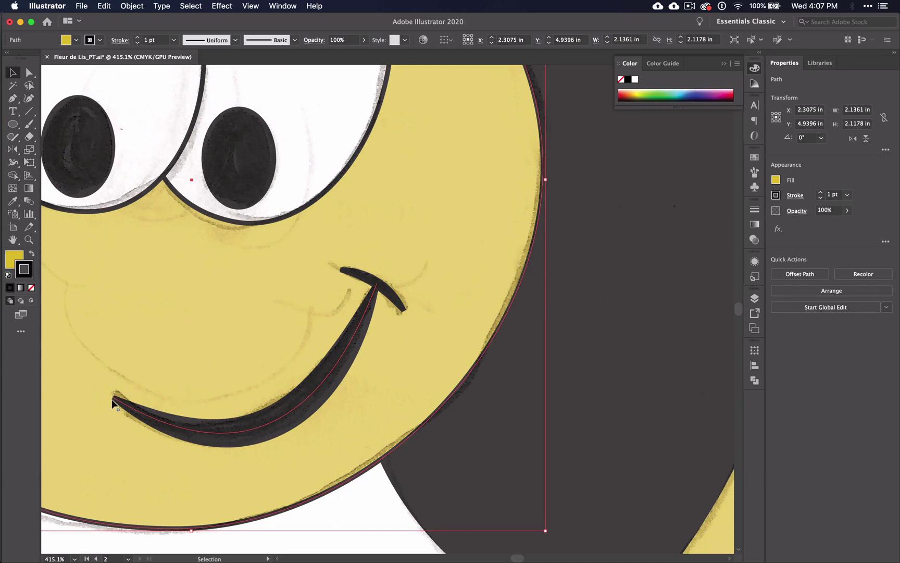
Step: Set the smile stroke to Round Cap
click(126, 45)
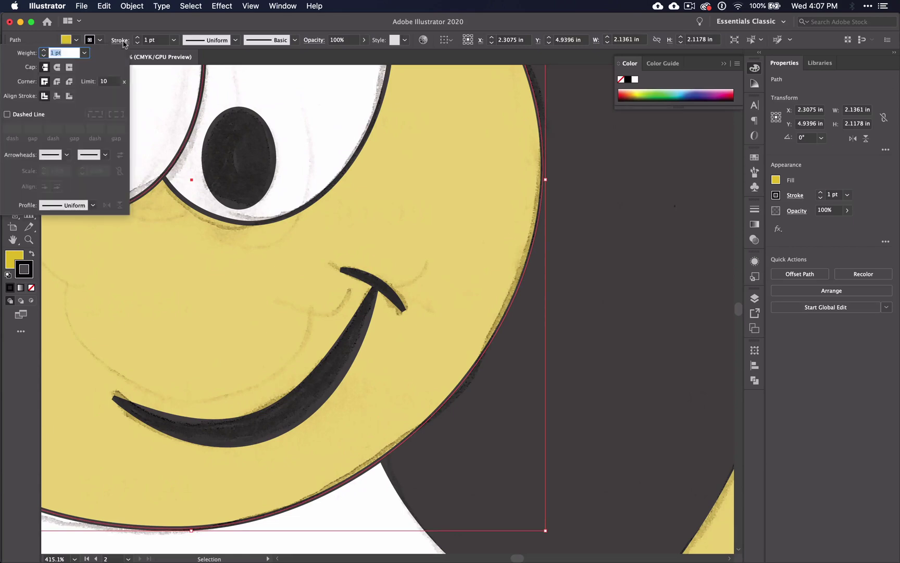
click(293, 418)
click(291, 414)
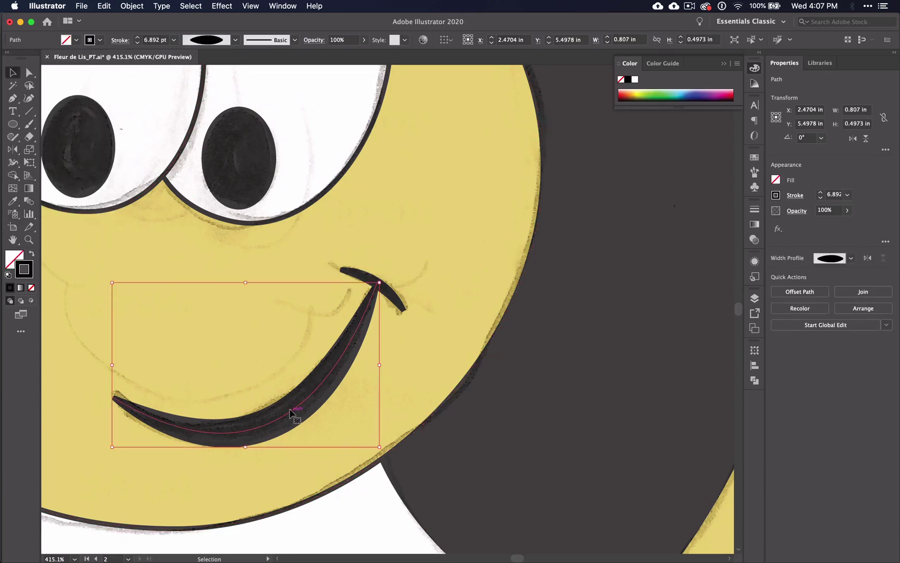
click(121, 44)
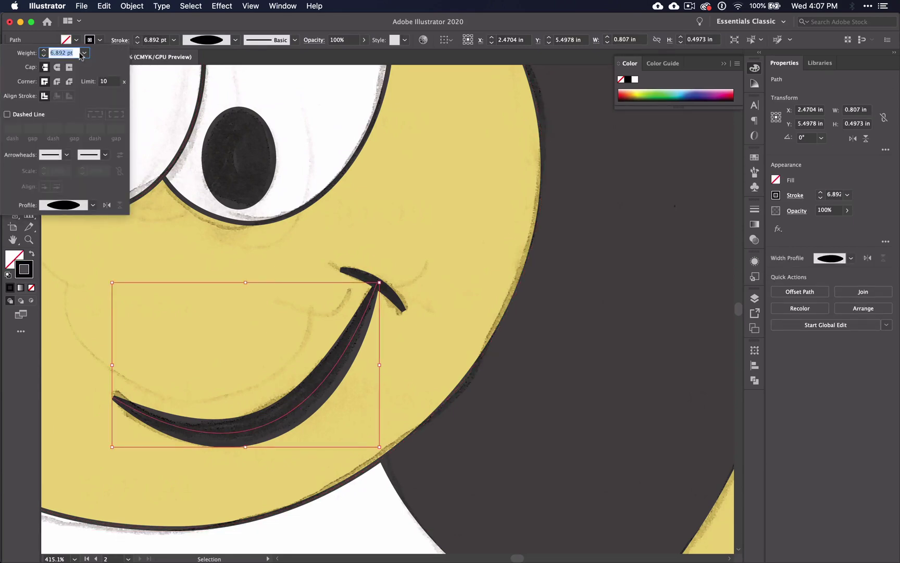
click(57, 68)
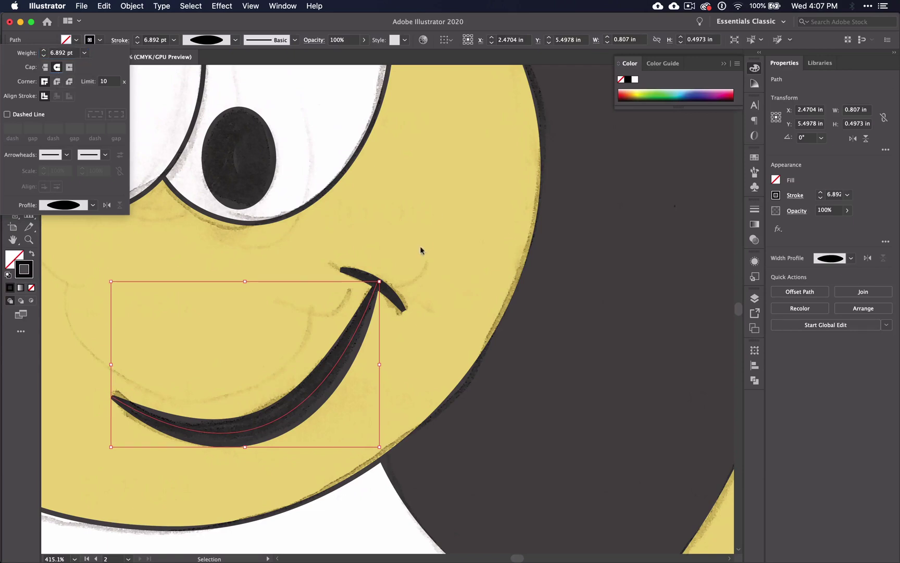
click(394, 298)
Step: Set the small tick at the smile's end to Round Cap and fit the view to the whole bee
click(394, 298)
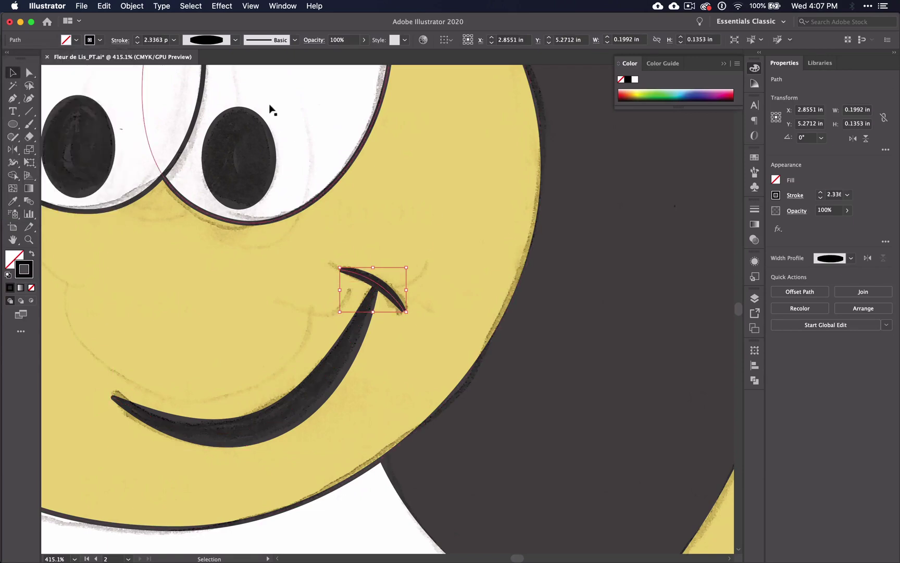
click(117, 41)
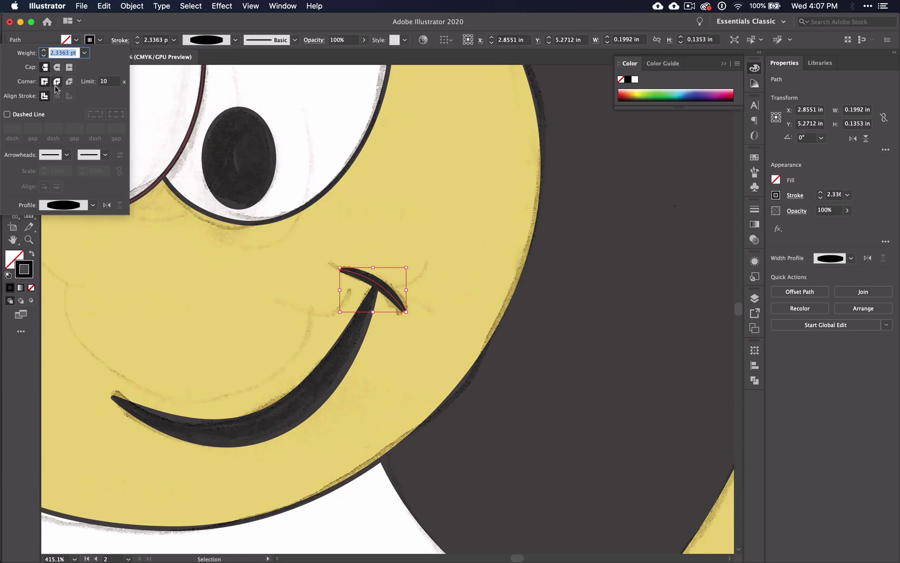
click(57, 67)
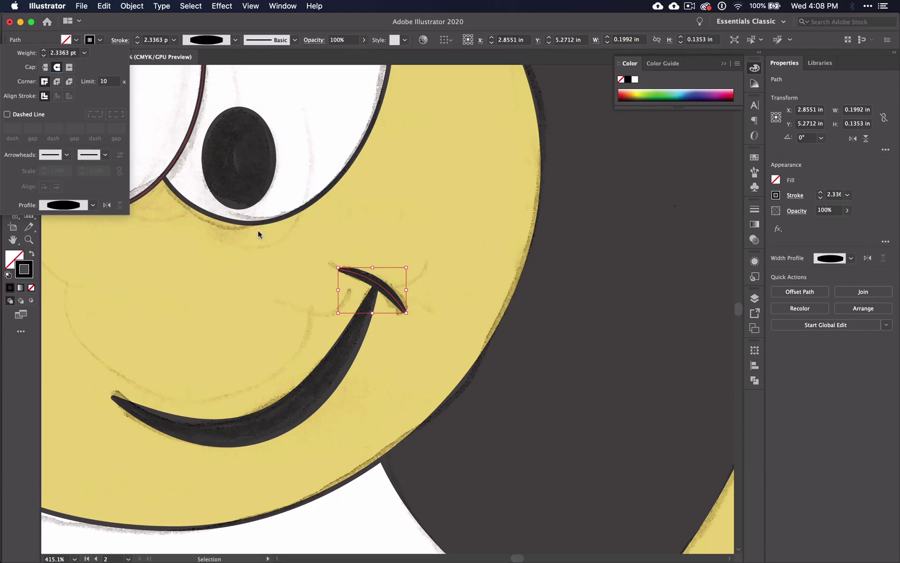
key(super+0)
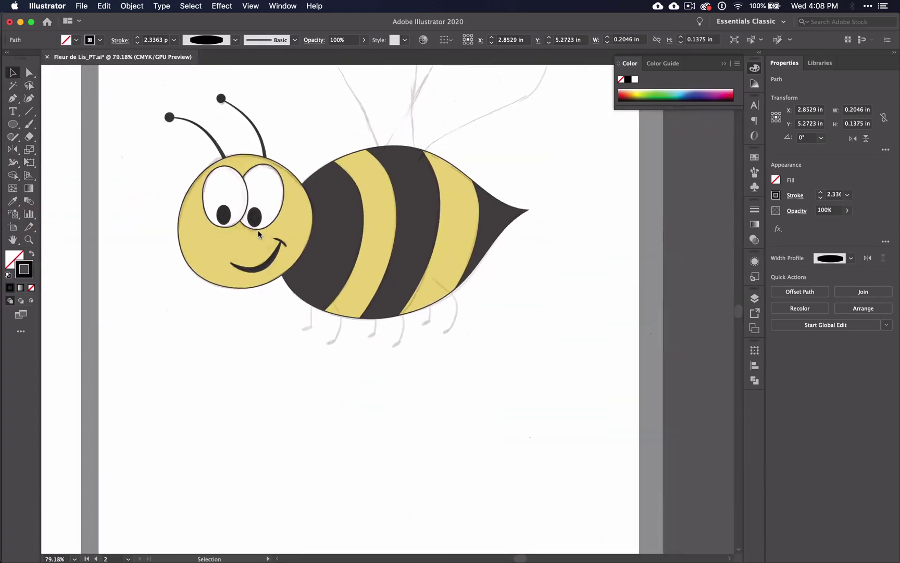
Step: Apply Round Cap and Round Join to the striped body and stinger group, then deselect
scroll(528, 209, up, 5)
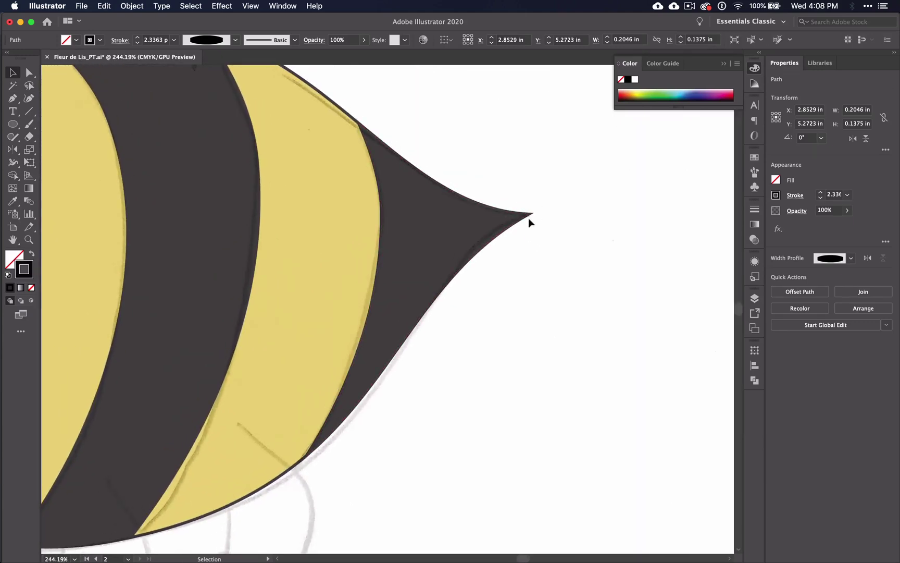
scroll(528, 218, down, 2)
click(524, 218)
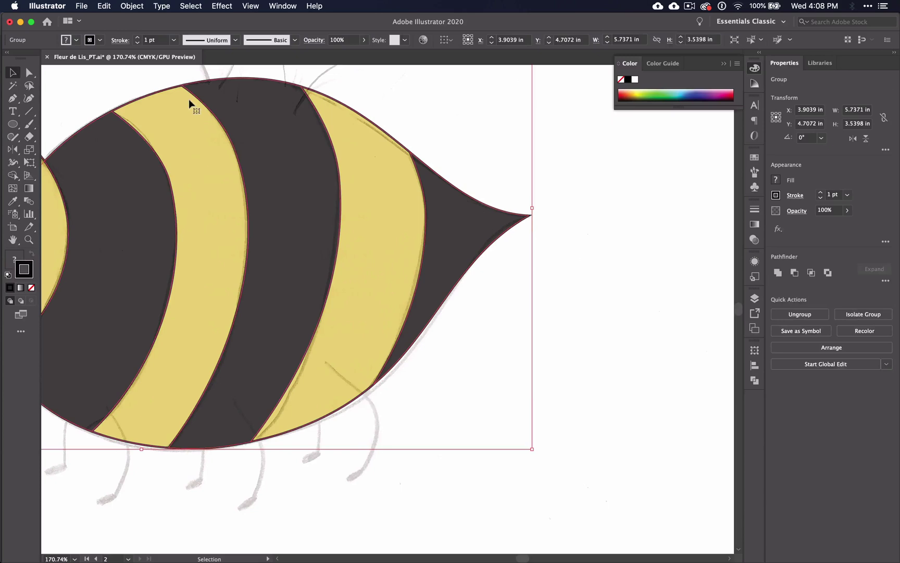
click(115, 42)
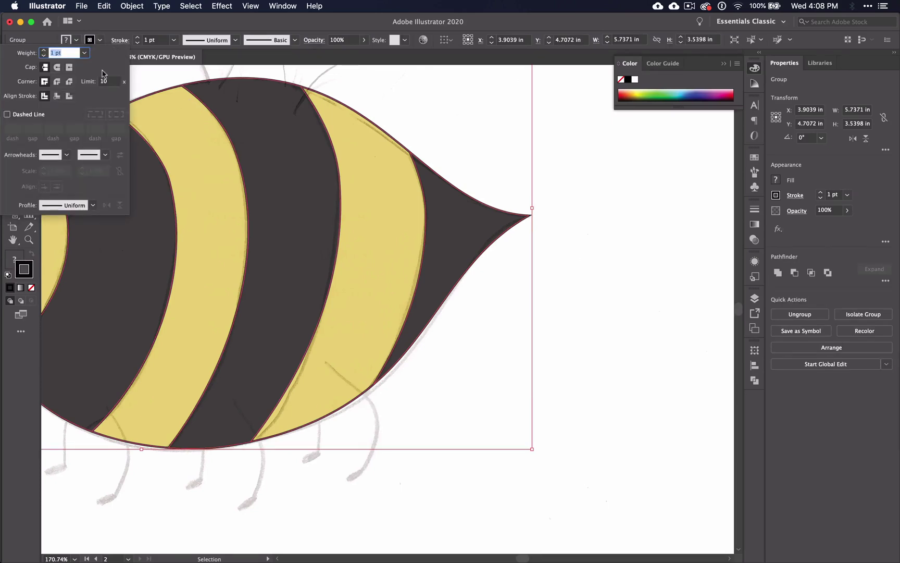
click(57, 68)
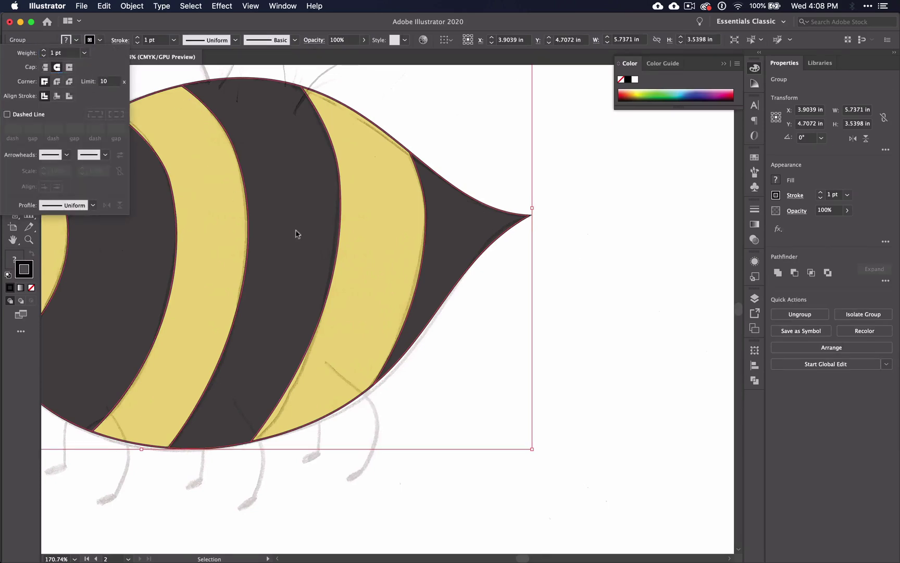
click(56, 82)
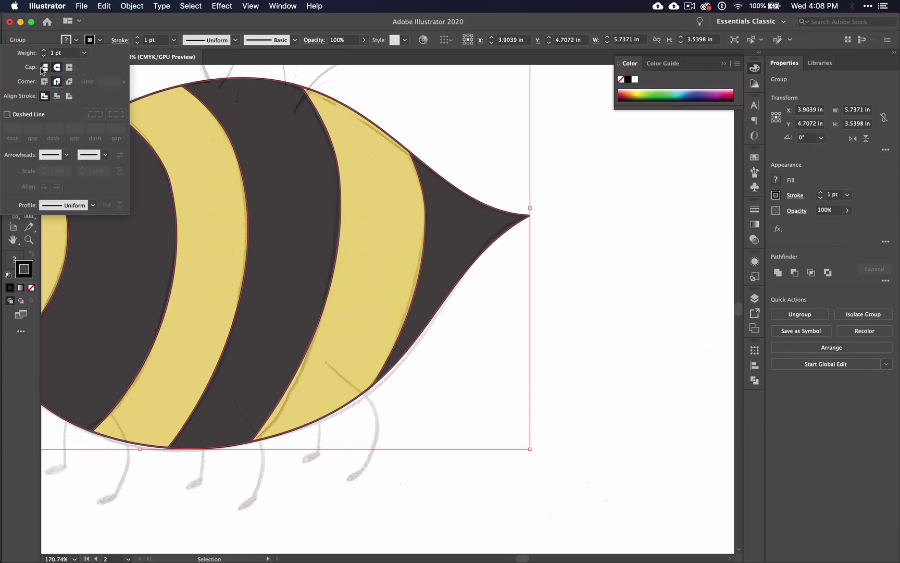
click(546, 274)
click(543, 269)
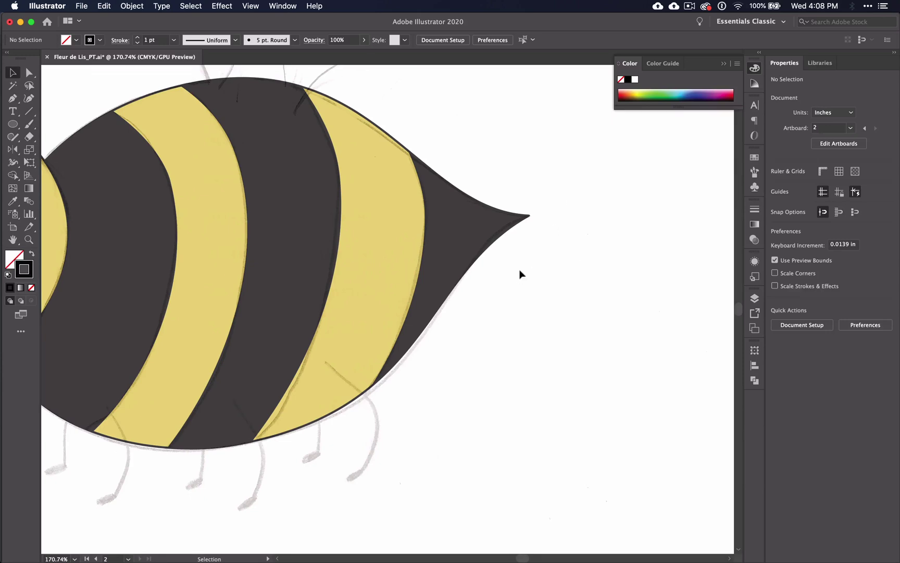
scroll(520, 273, up, 5)
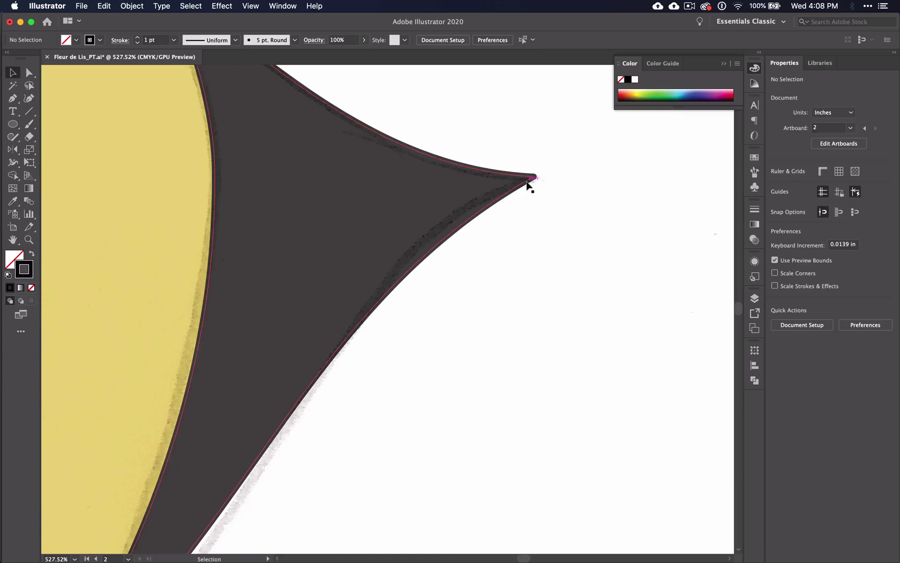
scroll(529, 185, down, 2)
scroll(528, 185, down, 5)
scroll(529, 186, up, 2)
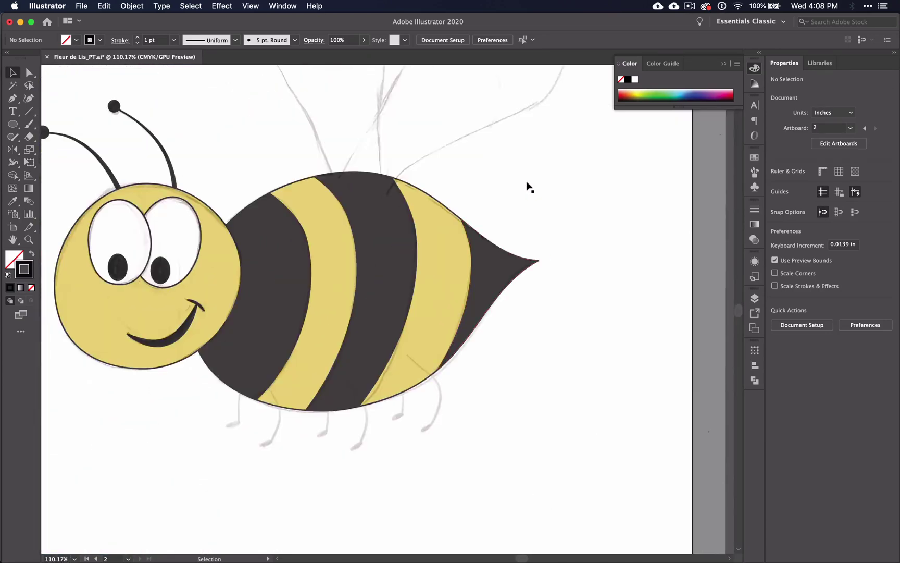
scroll(360, 441, up, 4)
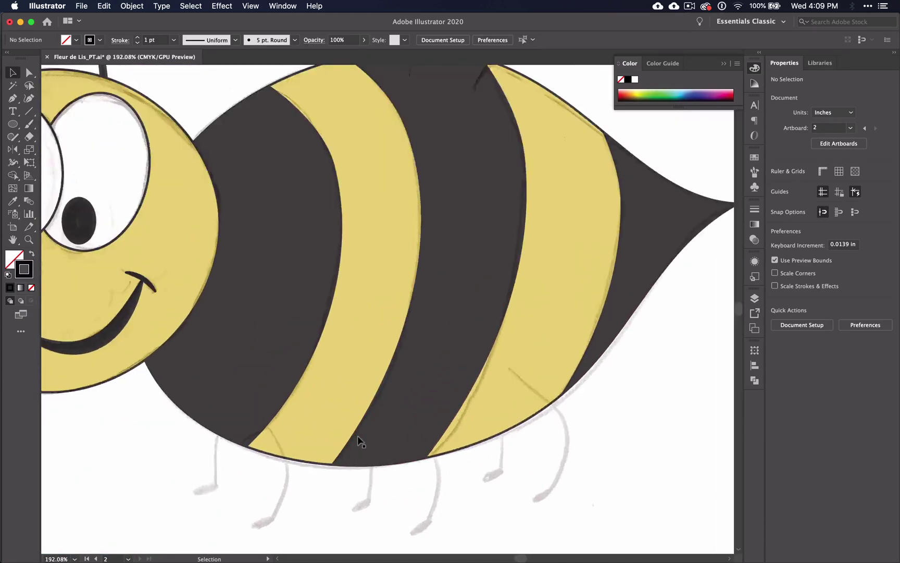
scroll(359, 441, down, 2)
Step: Draw the first three straight leg lines from the body's edge down to their sketched feet
key(p)
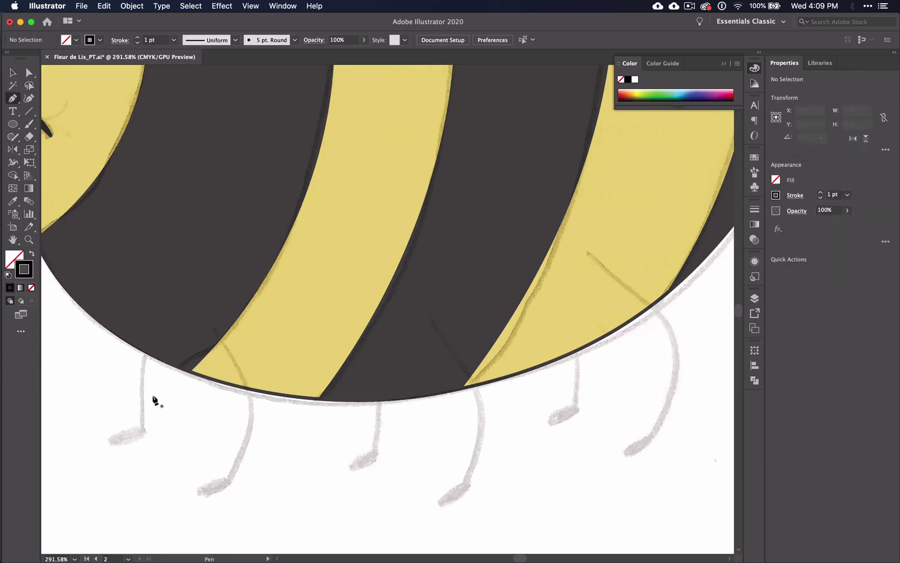
click(148, 355)
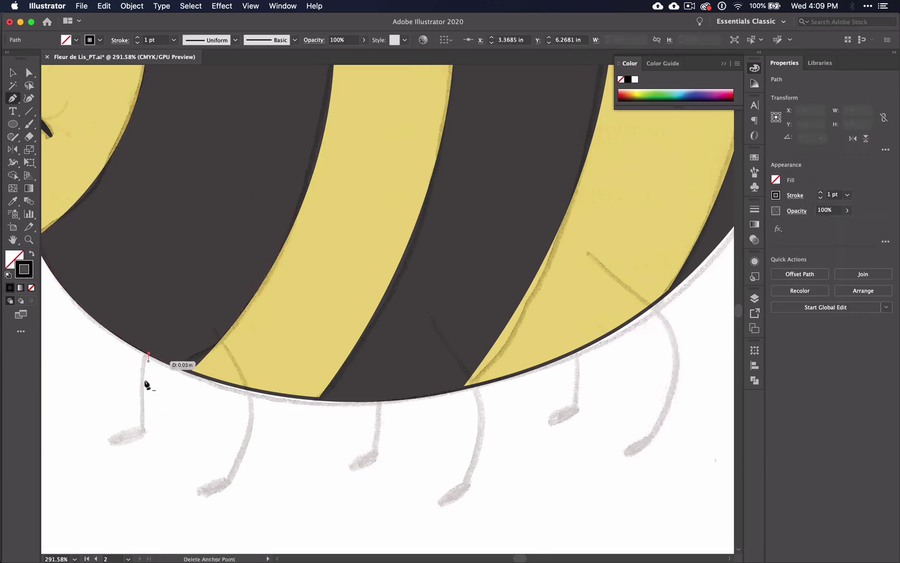
click(146, 431)
super+click(200, 398)
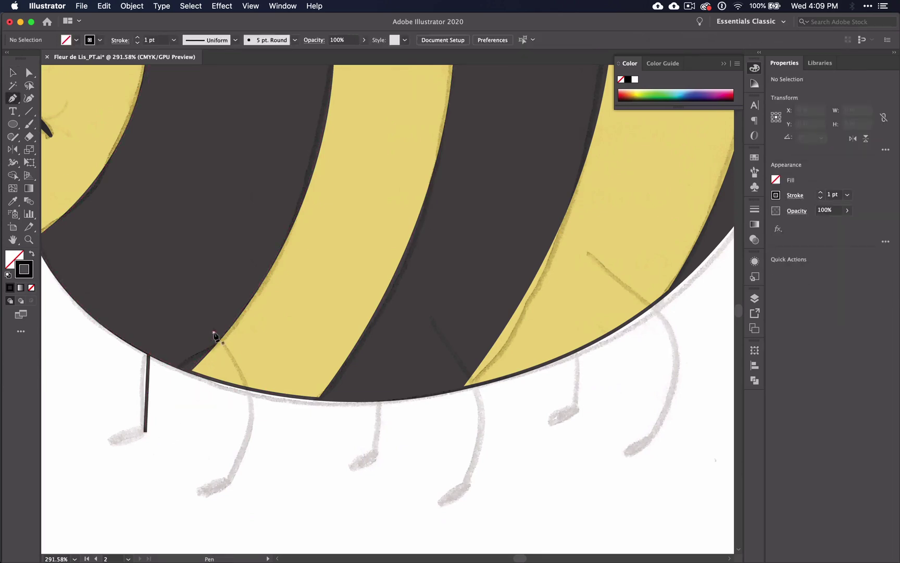
click(214, 333)
click(229, 478)
super+click(318, 449)
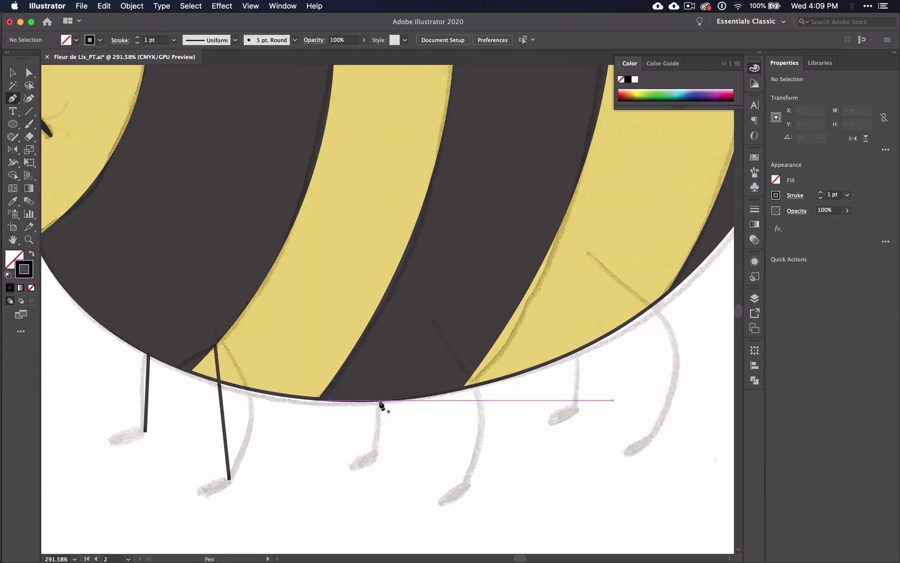
click(379, 401)
click(374, 456)
super+click(437, 367)
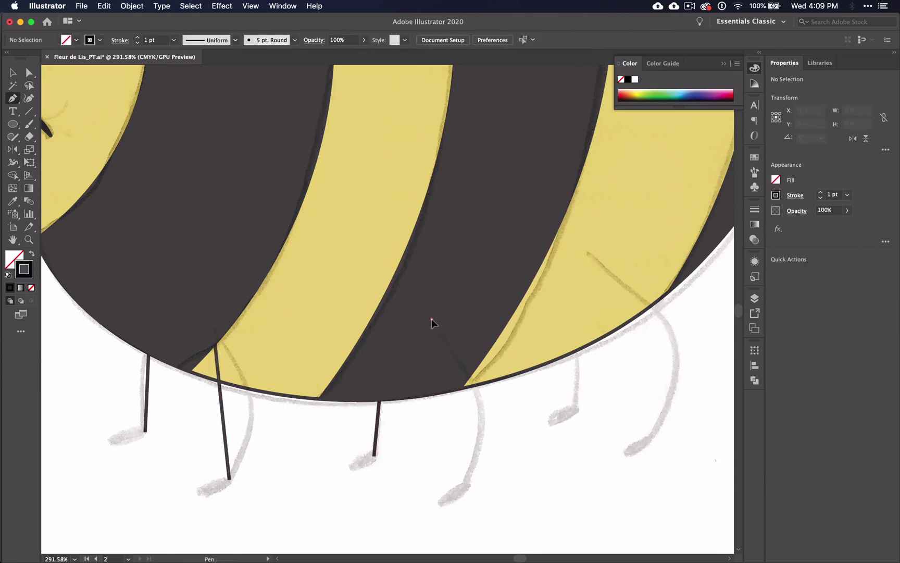
Step: Draw the remaining three leg lines, including the one from the rear stripe
click(446, 391)
click(466, 484)
super+click(556, 479)
click(578, 350)
click(578, 408)
super+click(590, 425)
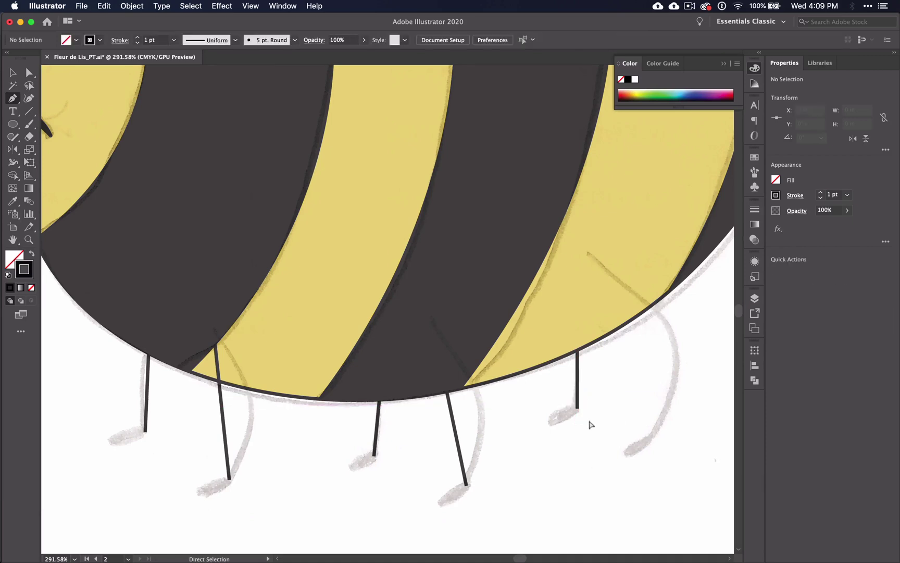
click(588, 255)
click(657, 431)
super+click(583, 502)
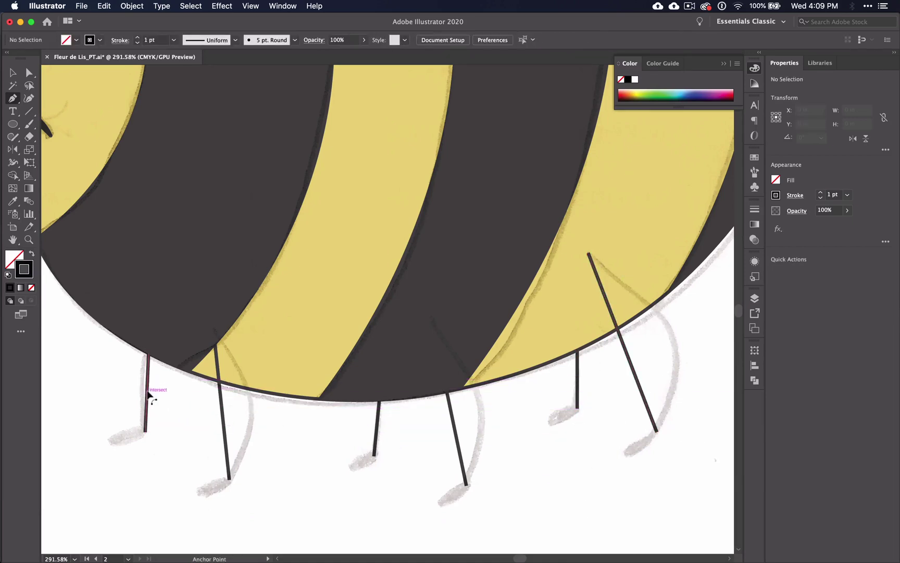
Step: Bend the first four legs into curves following their sketched shapes
drag(145, 395, 142, 397)
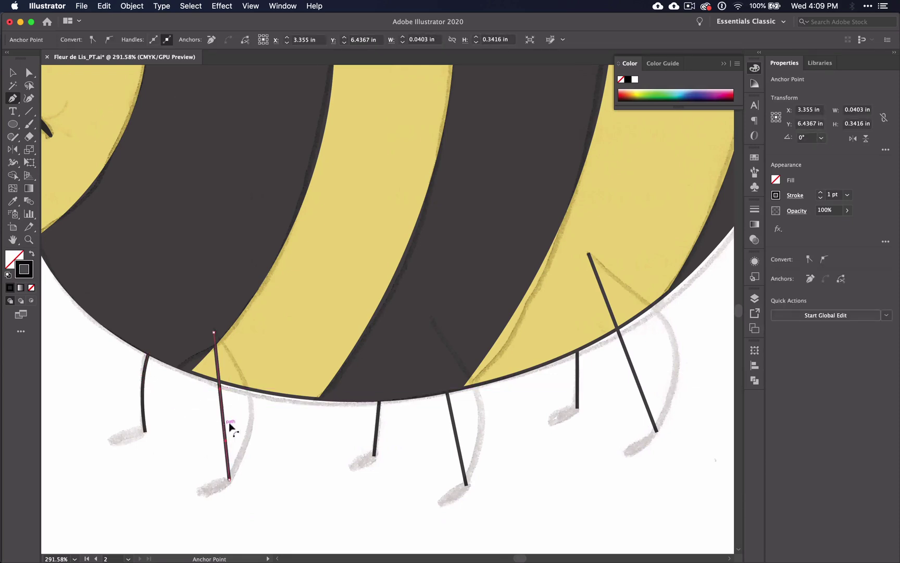
drag(228, 422, 253, 416)
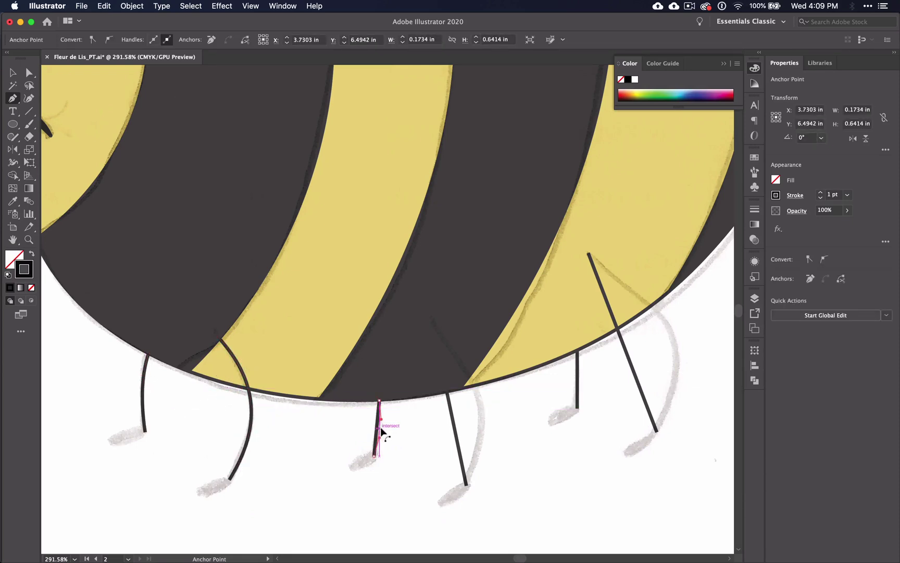
drag(381, 431, 374, 431)
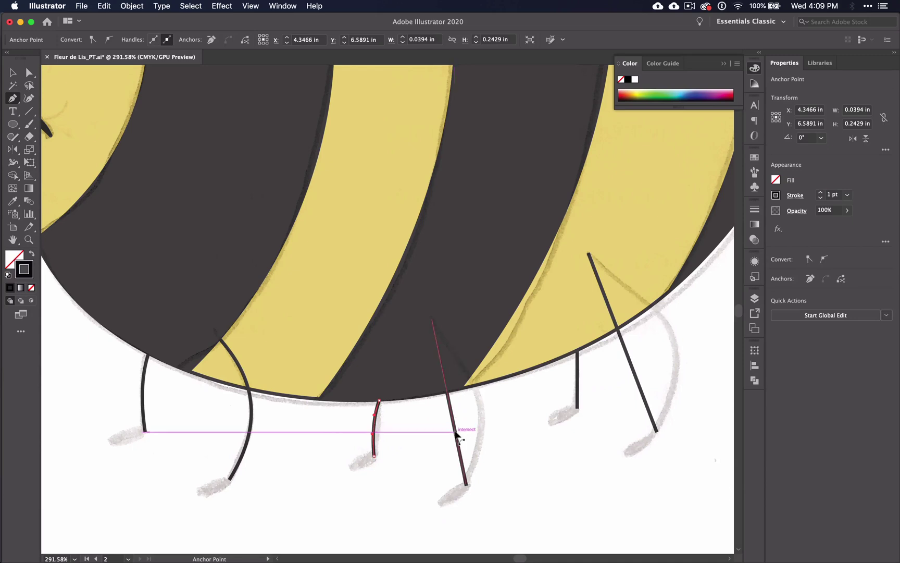
drag(457, 432, 480, 409)
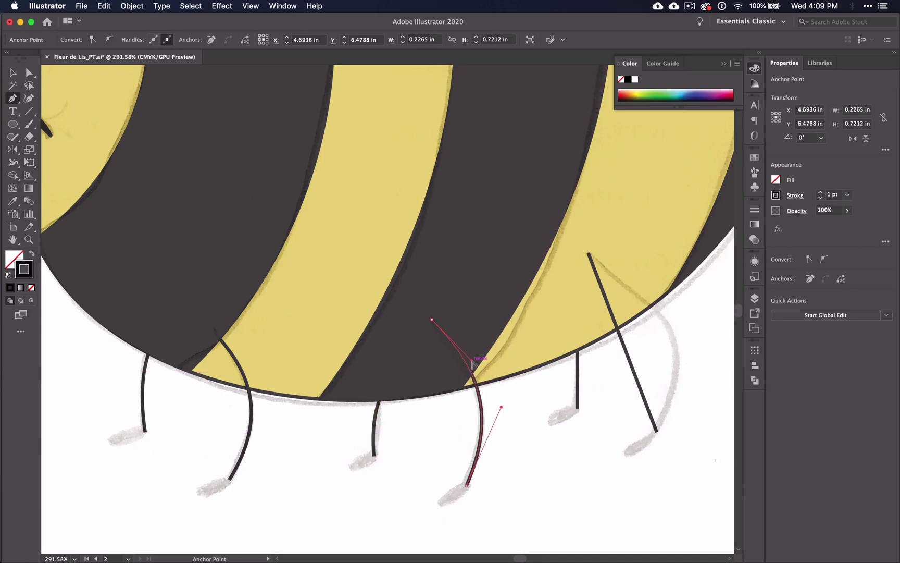
drag(473, 365, 474, 370)
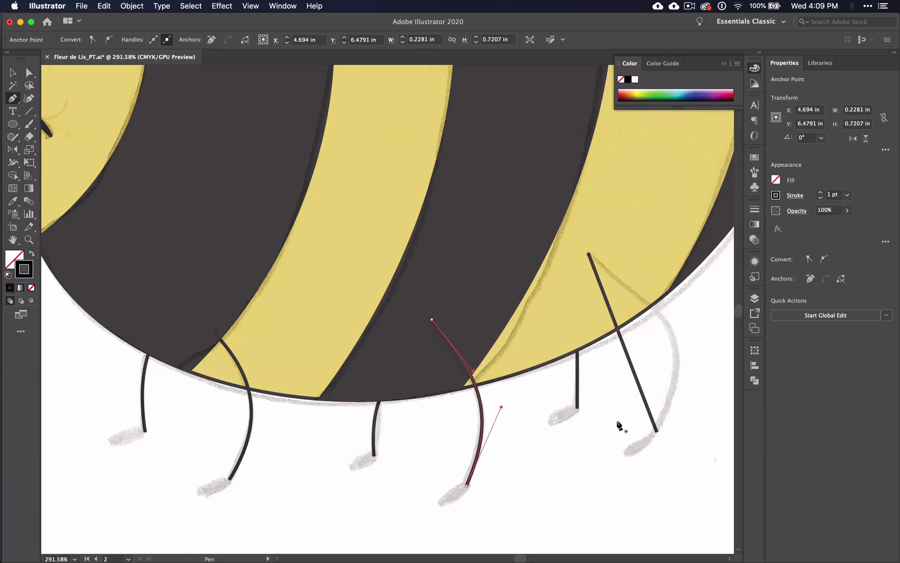
Step: Curve the sixth leg's straight segment to match its sketch
click(578, 390)
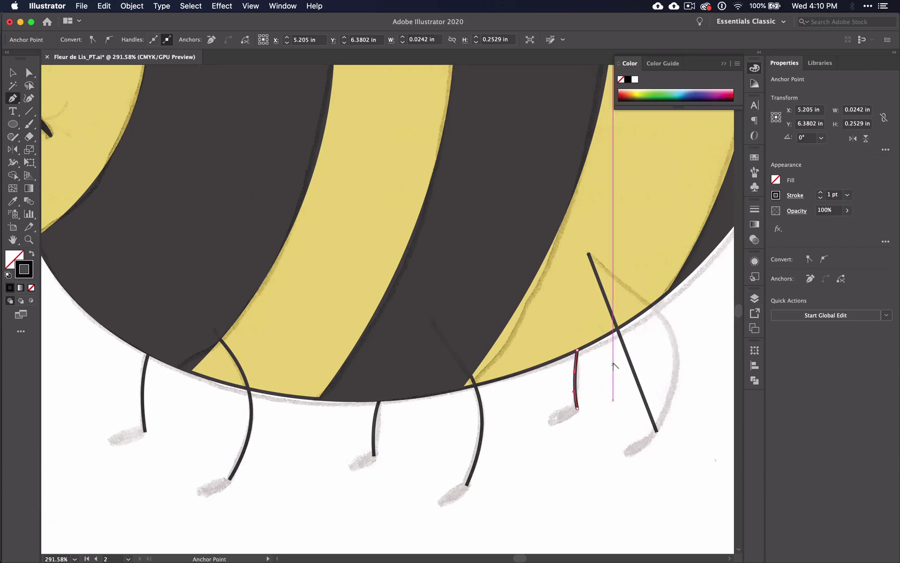
drag(628, 355, 677, 341)
drag(673, 297, 674, 316)
scroll(560, 426, down, 5)
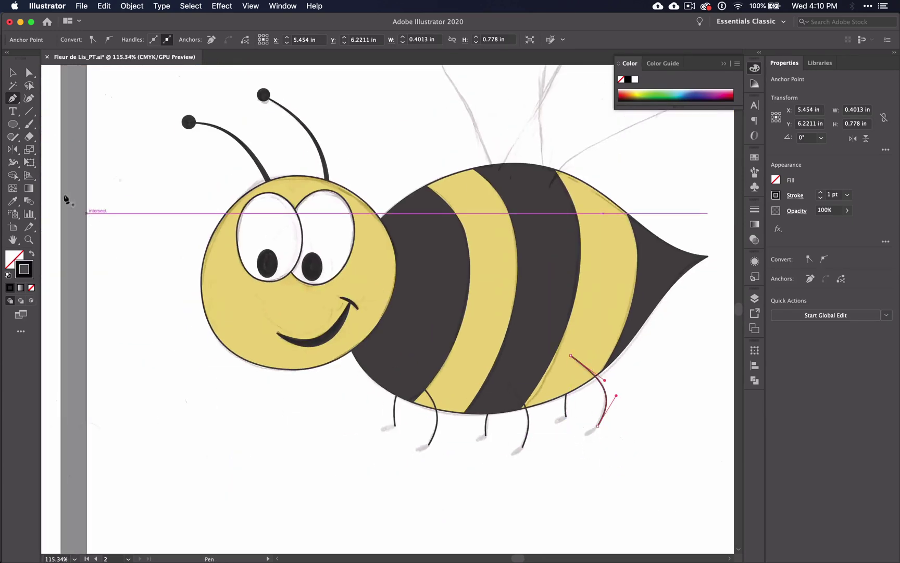
Step: With the Width tool (Shift+W), narrow the rear leg's stroke toward its end
key(shift+w)
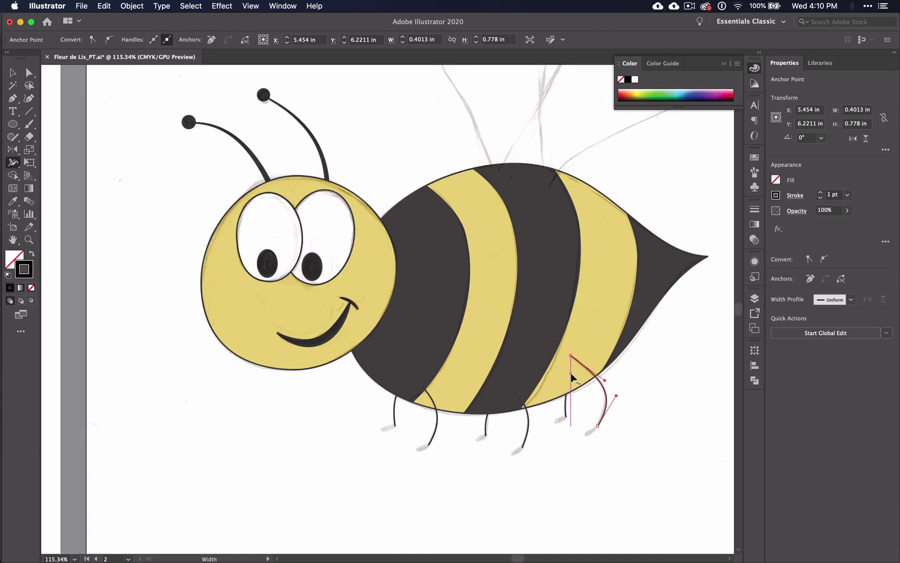
scroll(571, 375, up, 5)
drag(571, 338, 569, 334)
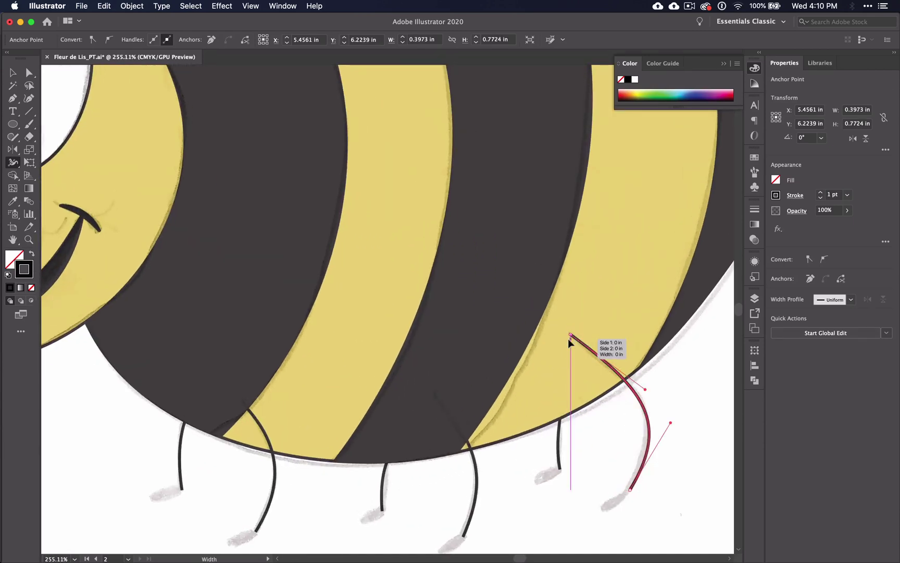
super+click(573, 340)
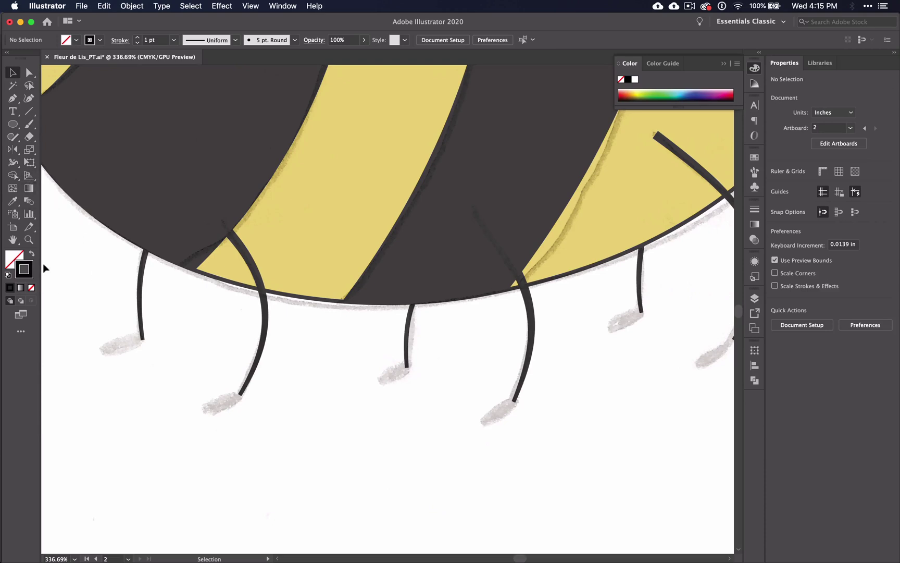
Step: Continue the leftmost leg's path from its tip with a short slanted foot segment
click(13, 100)
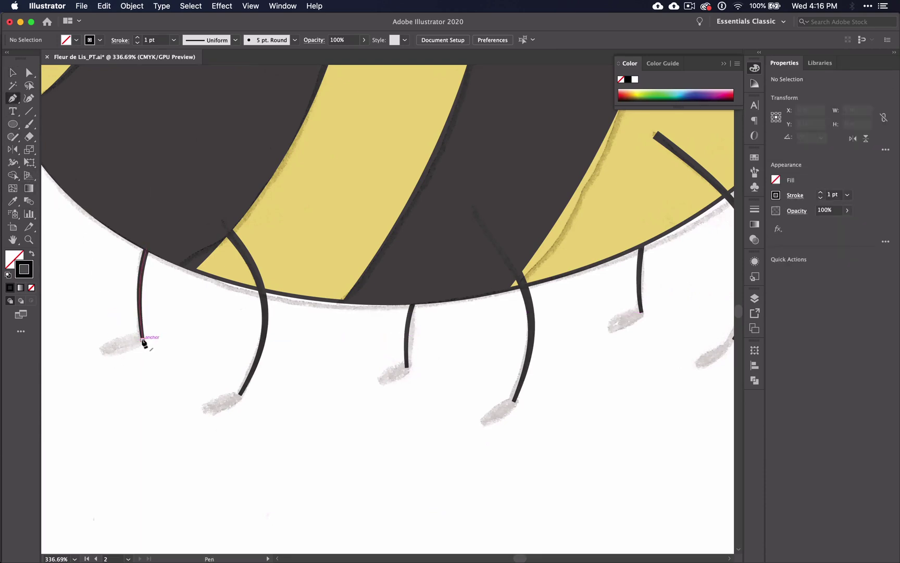
click(144, 339)
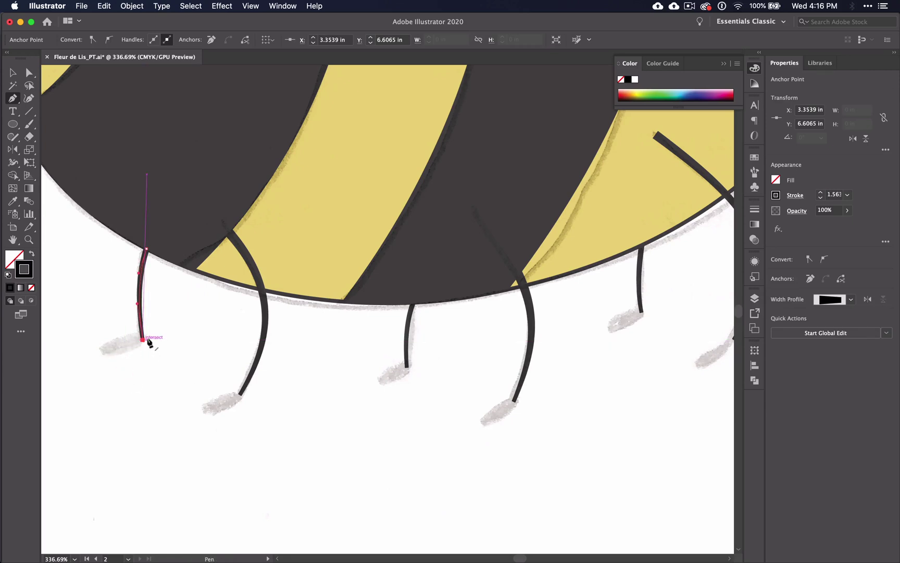
key(Escape)
key(super+shift+a)
scroll(149, 342, up, 3)
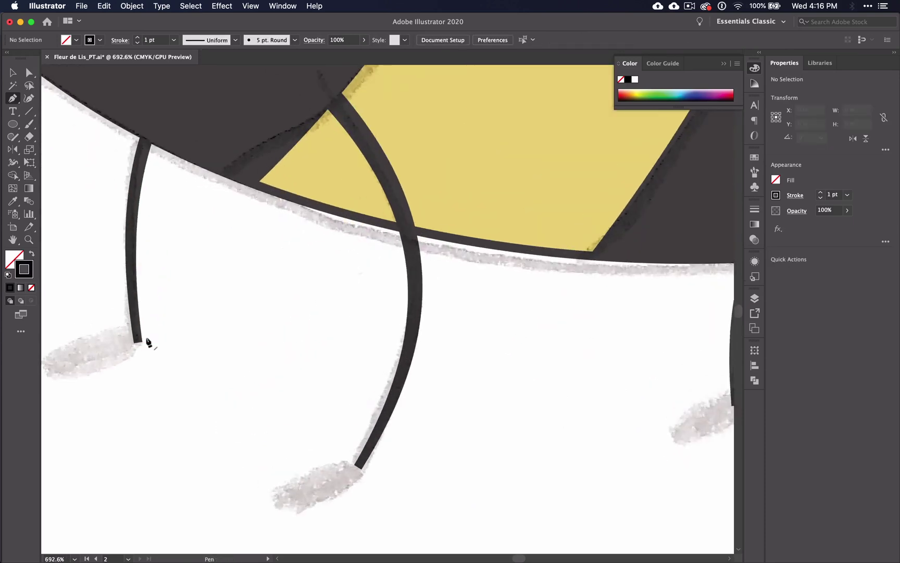
scroll(148, 342, up, 1)
click(147, 334)
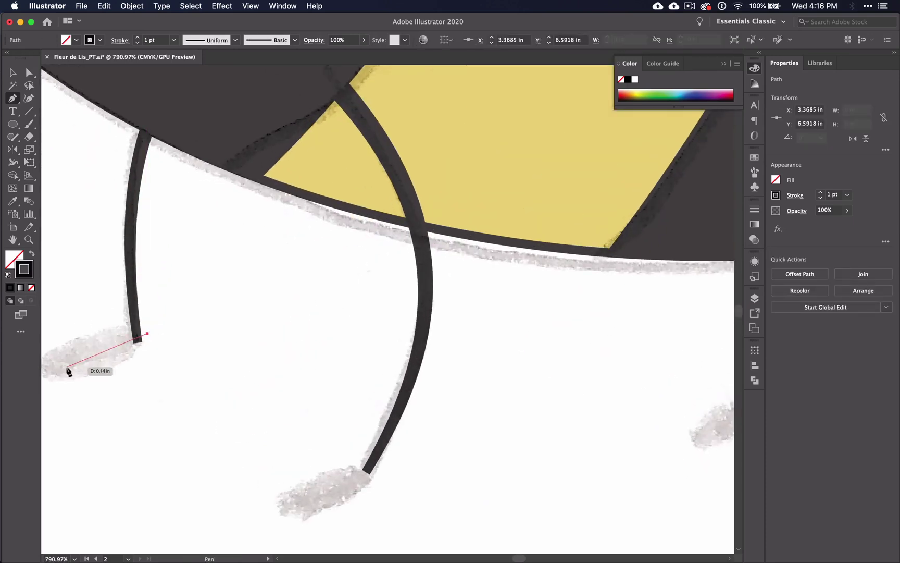
scroll(68, 371, left, 2)
scroll(68, 371, down, 1)
click(78, 349)
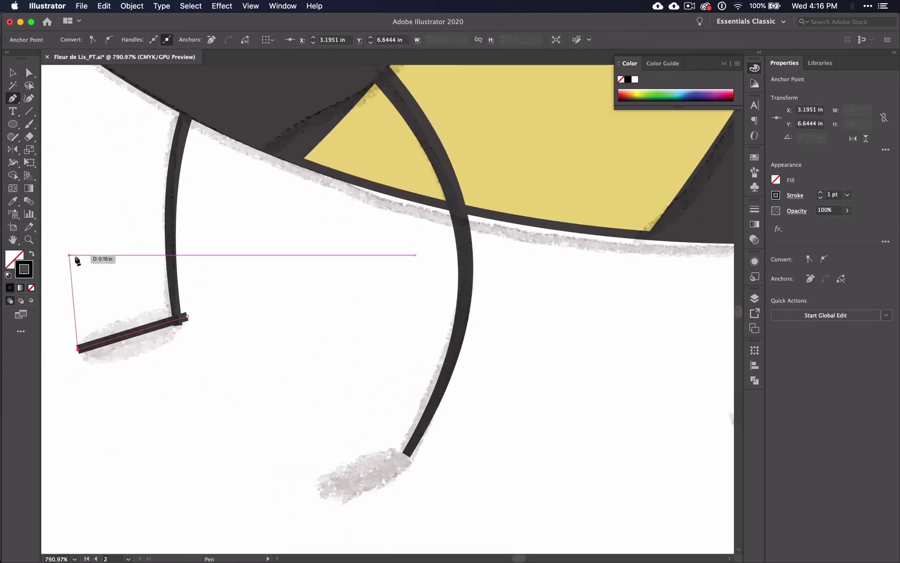
click(13, 162)
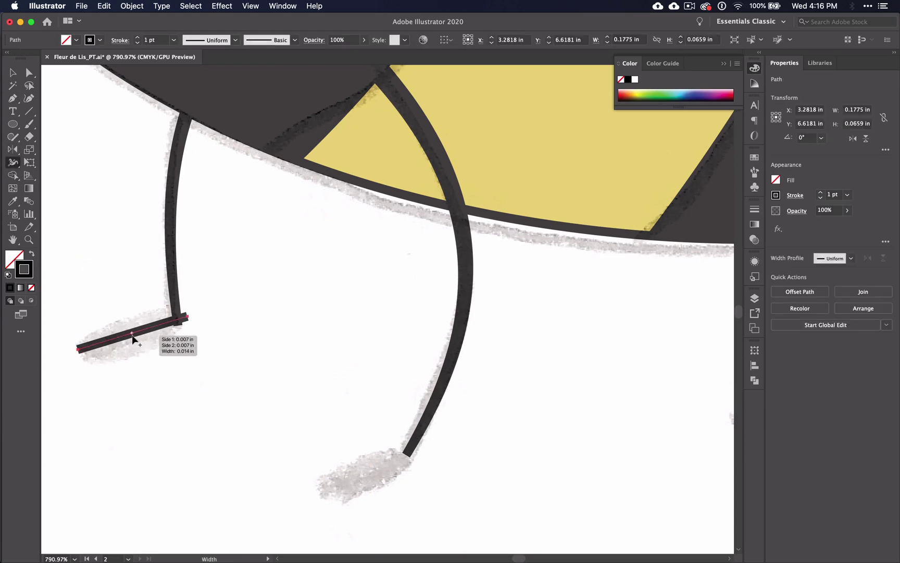
Step: Widen the middle of the foot line into an oval
drag(133, 337, 138, 353)
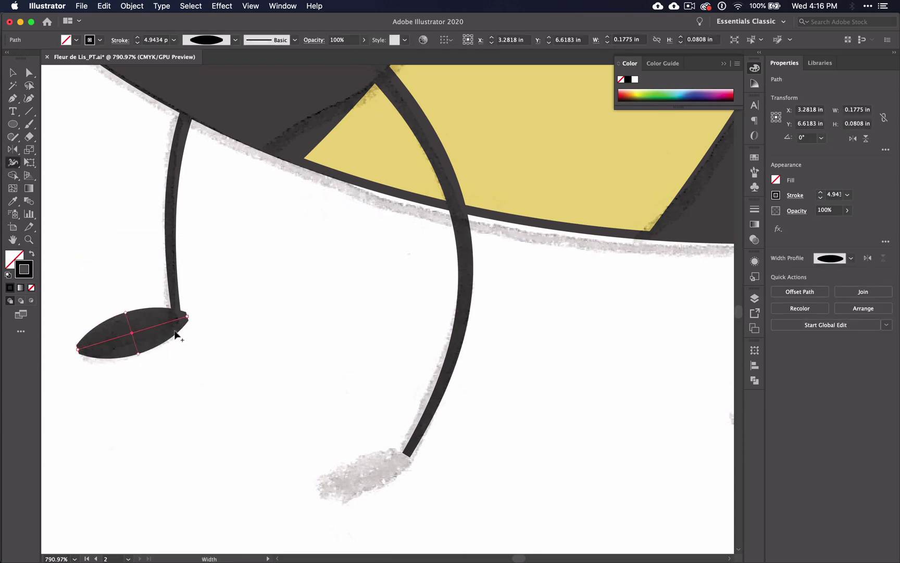
click(12, 72)
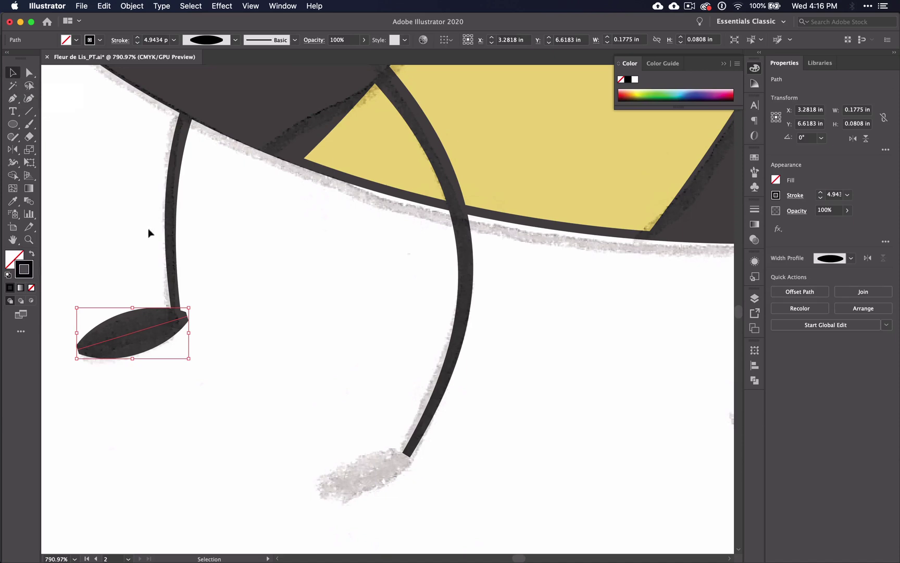
click(247, 320)
click(142, 339)
Step: Give the foot a Round Cap stroke and shift it left onto the leg tip
click(117, 41)
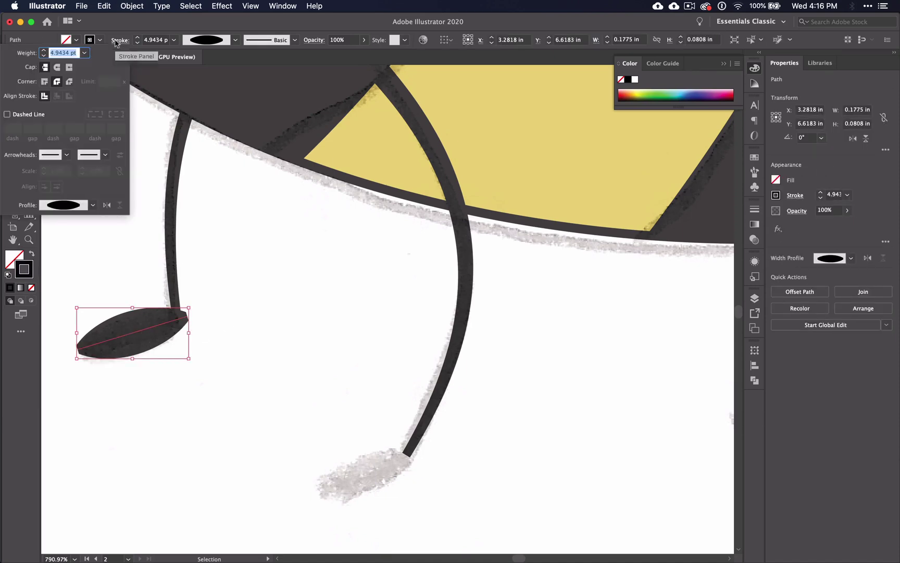
click(57, 66)
click(175, 401)
click(175, 401)
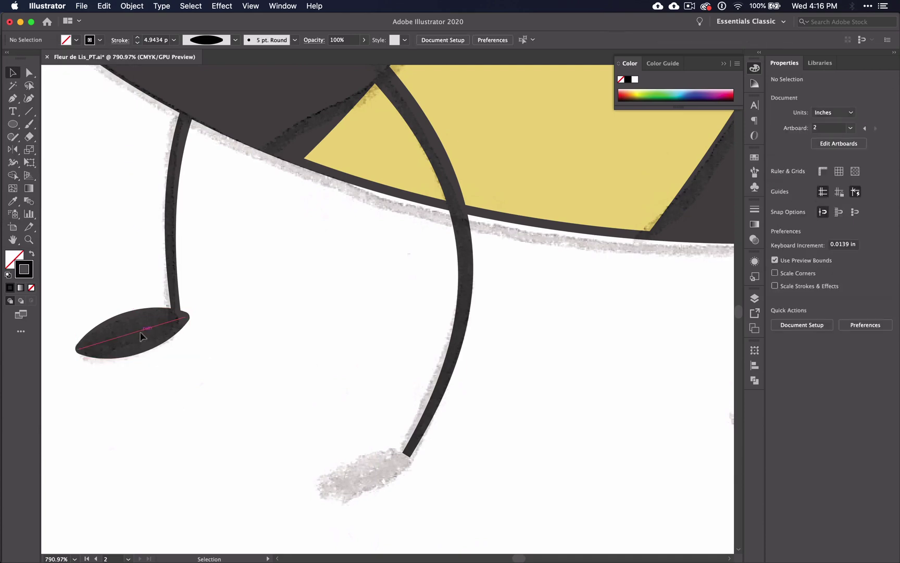
drag(168, 345, 136, 343)
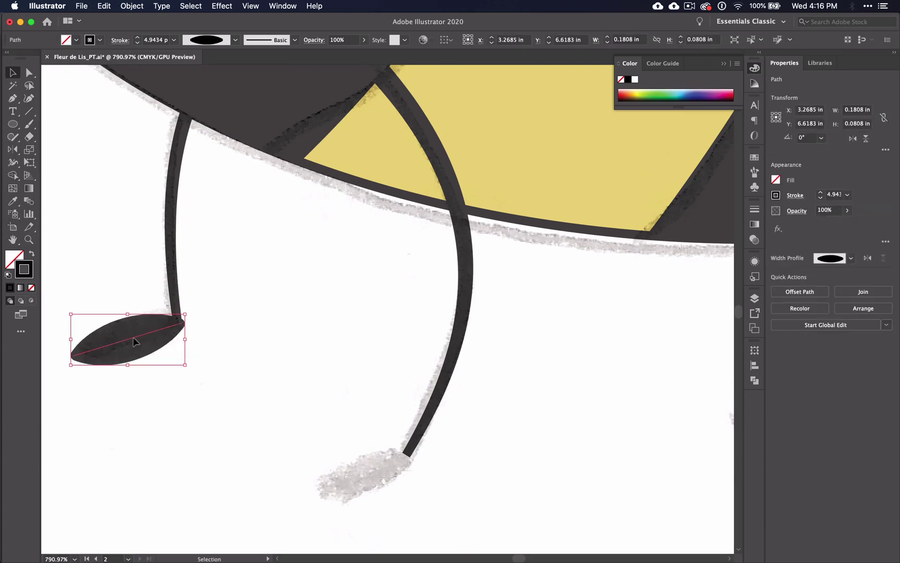
Step: Alt-drag copies of the foot onto the middle and right legs' tips
click(195, 387)
scroll(220, 369, down, 5)
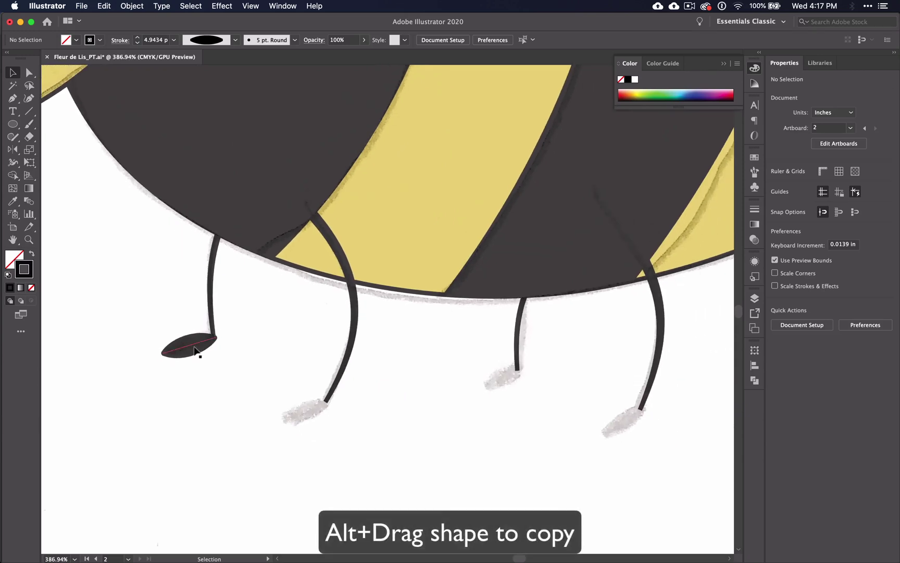
drag(191, 348, 493, 383)
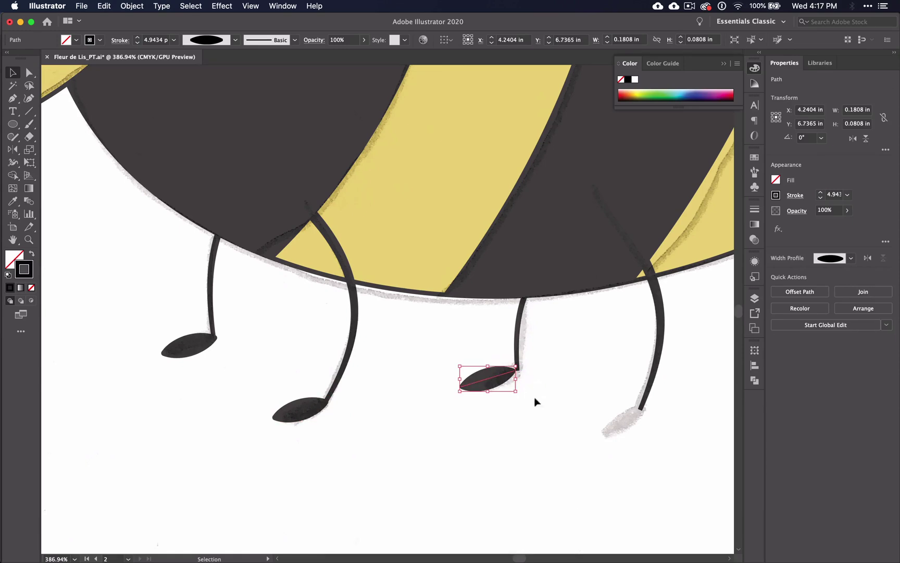
key(Right)
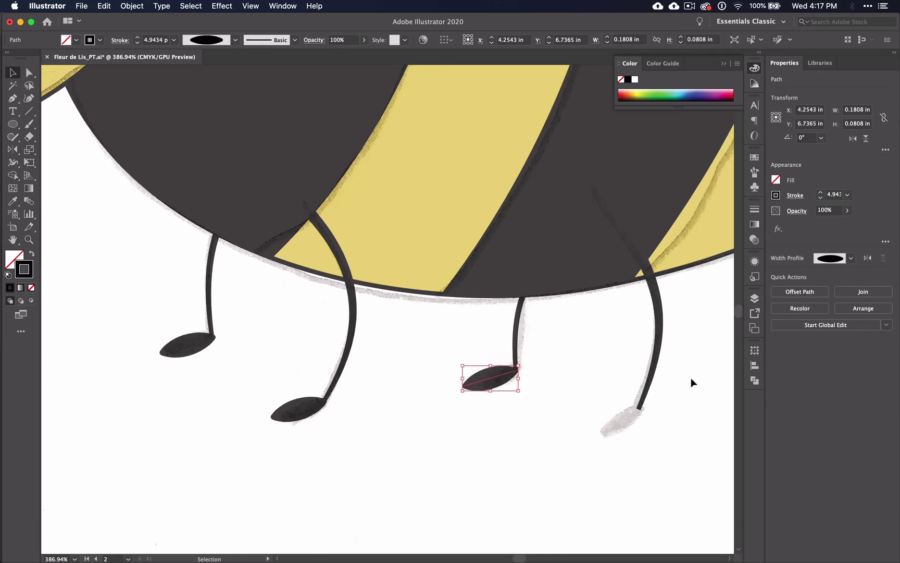
scroll(692, 383, right, 5)
scroll(691, 382, down, 2)
drag(351, 338, 618, 276)
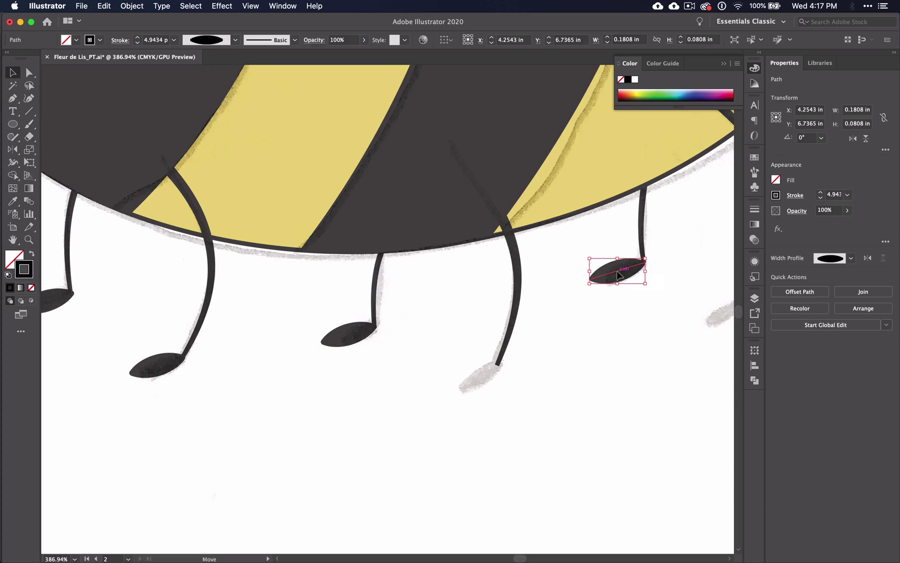
Step: Enlarge another foot copy slightly and place it on the rear leg's tip
click(133, 372)
drag(126, 378, 476, 382)
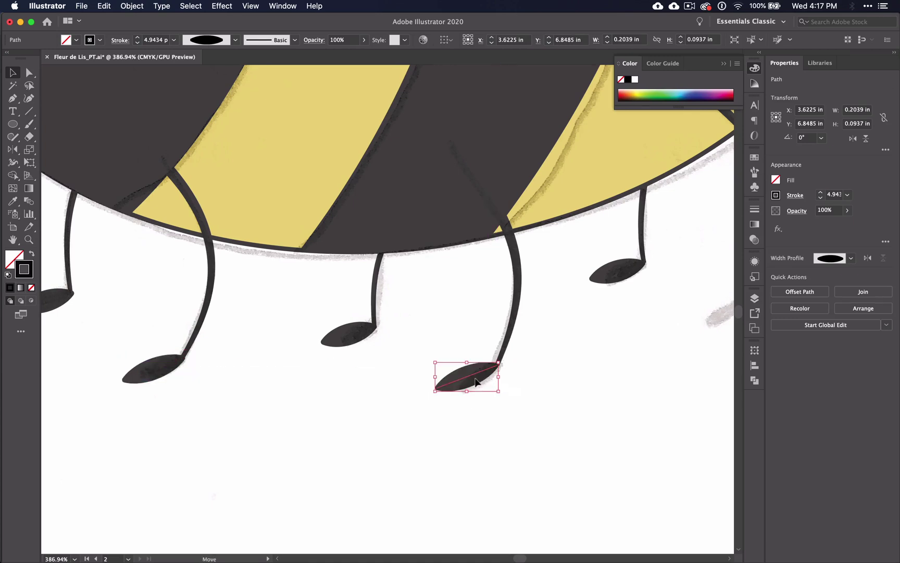
scroll(458, 389, right, 3)
scroll(458, 388, up, 1)
drag(387, 416, 640, 346)
scroll(639, 346, down, 5)
scroll(640, 346, down, 3)
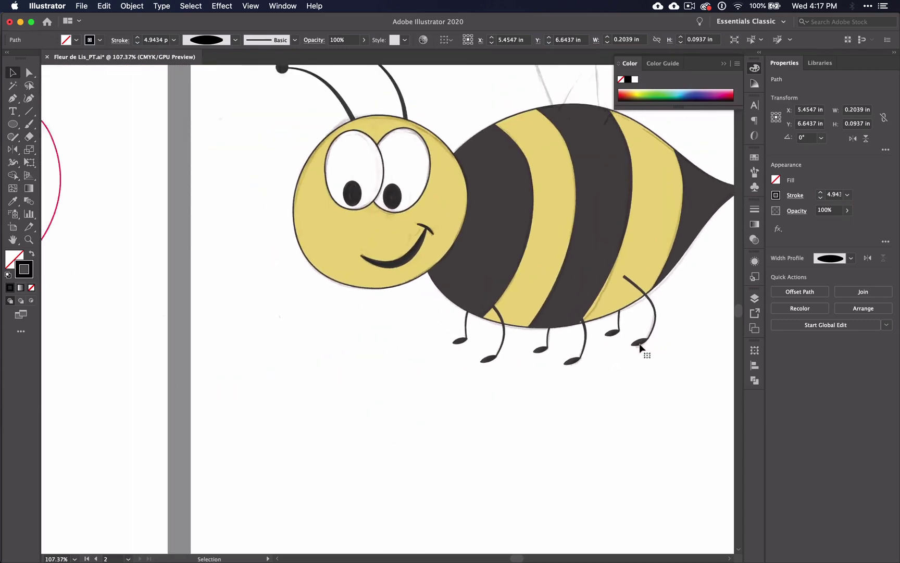
click(642, 376)
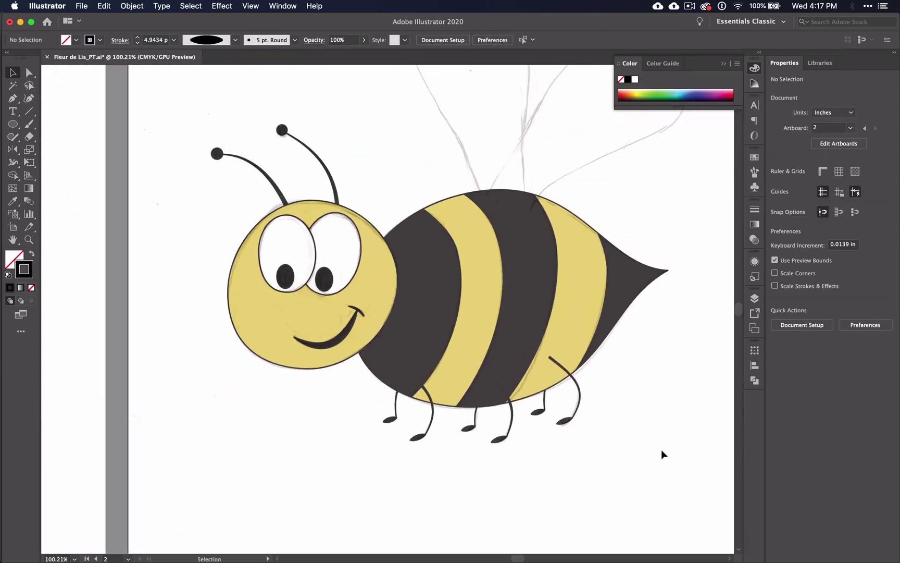